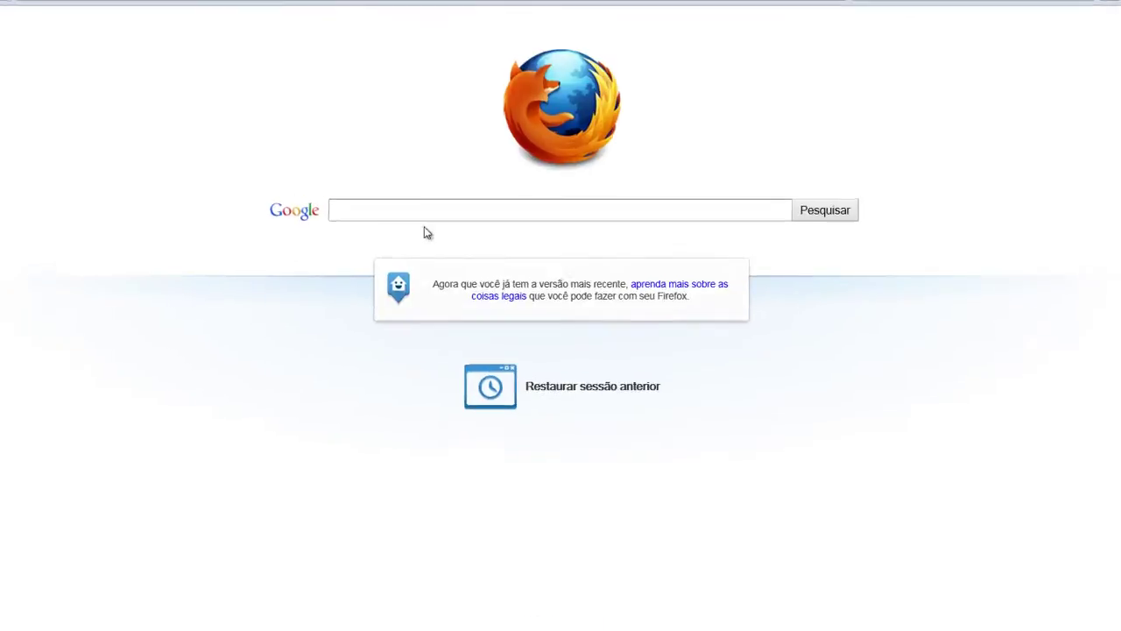
Search Google for 'teamspeak3' in Firefox and open the official teamspeak.com result.
{"action": "left_click", "coordinate": [405, 203]}
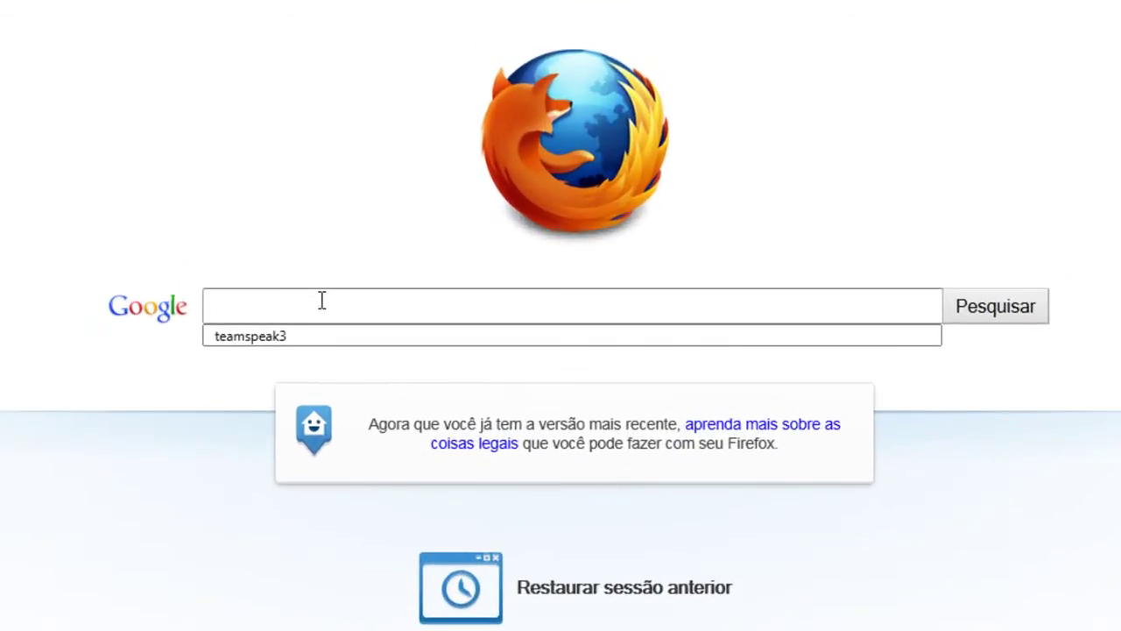
{"action": "left_click", "coordinate": [282, 333]}
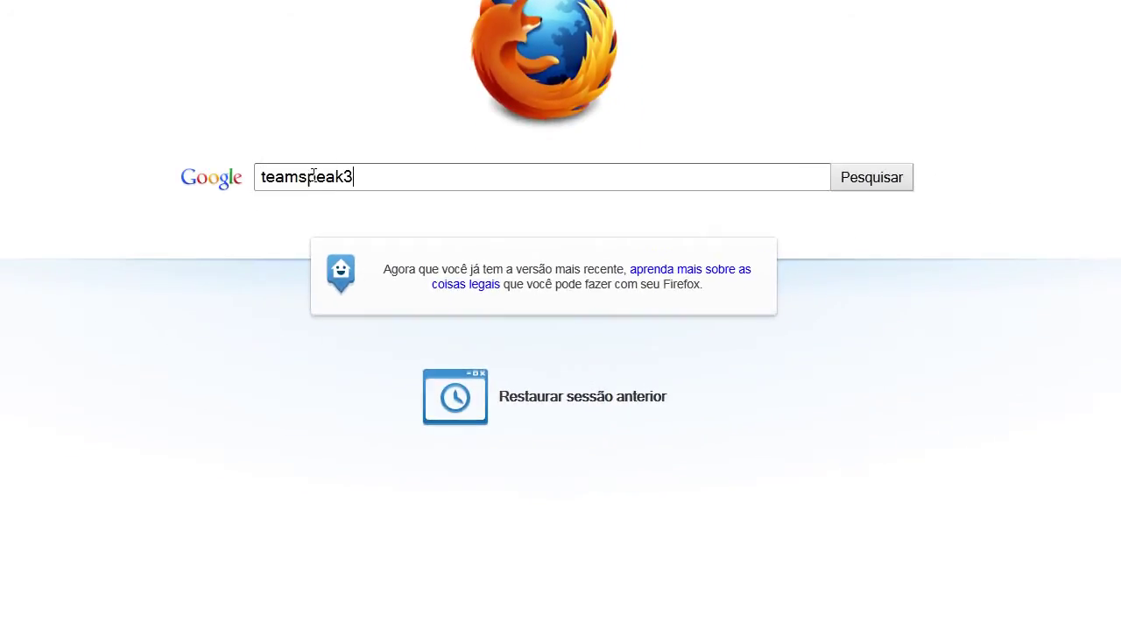
{"action": "left_click_drag", "start_coordinate": [260, 176], "coordinate": [491, 198]}
{"action": "left_click", "coordinate": [456, 167]}
{"action": "left_click", "coordinate": [891, 187]}
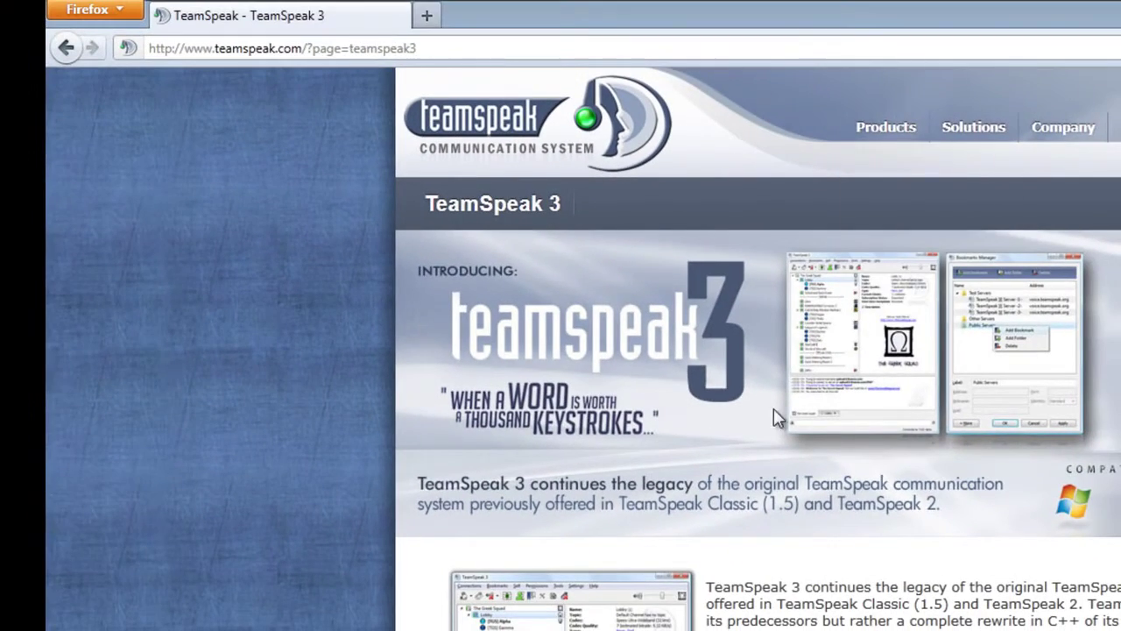
{"action": "scroll", "coordinate": [753, 351], "scroll_direction": "down", "scroll_amount": 10}
{"action": "scroll", "coordinate": [754, 350], "scroll_direction": "up", "scroll_amount": 10}
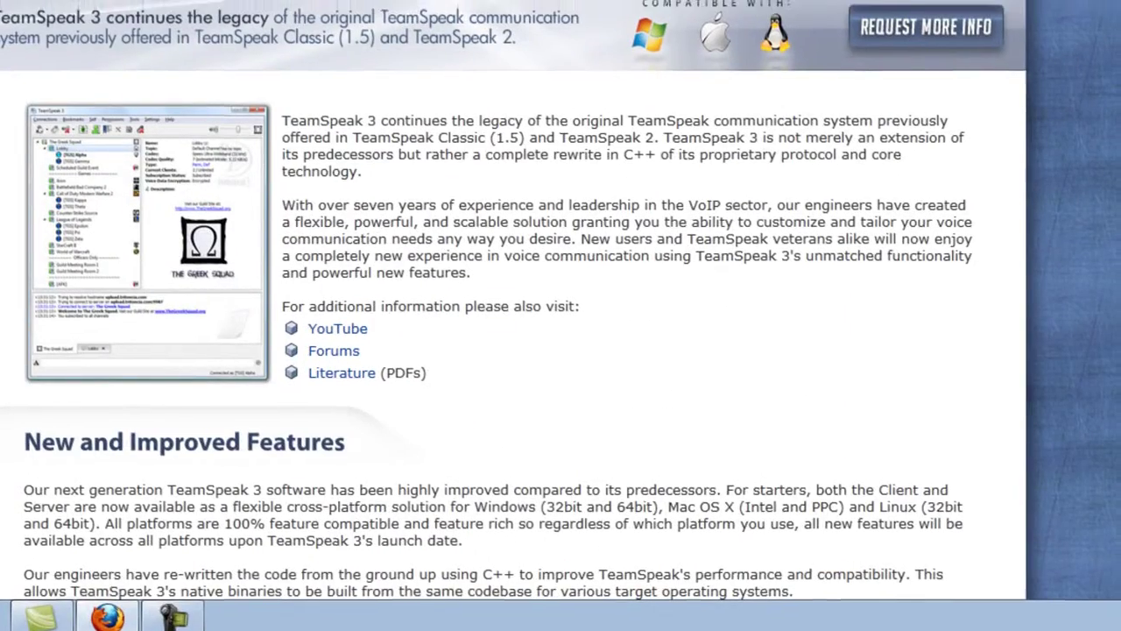
Open the TeamSpeak 3 Downloads page and look over the Client 64-bit 3.0.0 entry.
{"action": "mouse_move", "coordinate": [891, 32]}
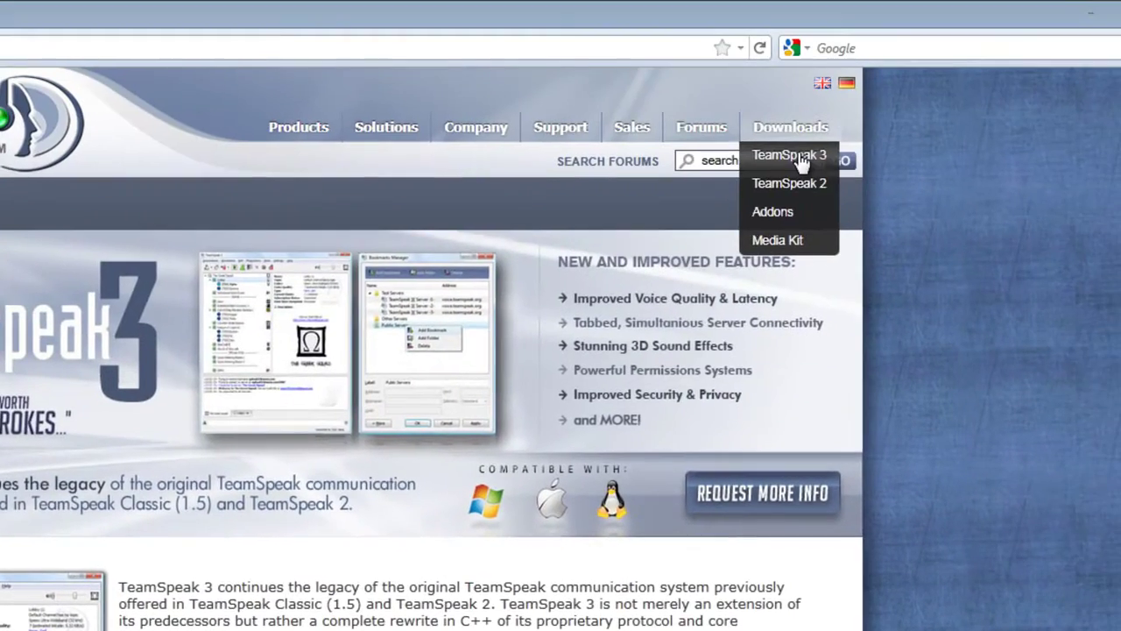
{"action": "left_click", "coordinate": [793, 156]}
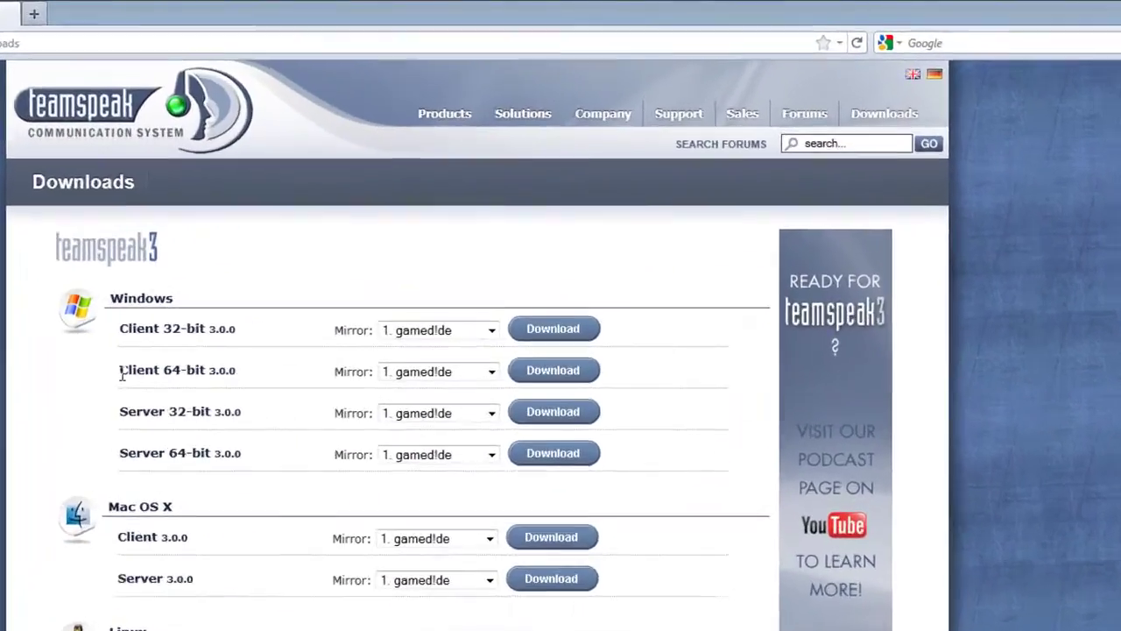
{"action": "left_click_drag", "start_coordinate": [121, 372], "coordinate": [255, 380]}
{"action": "left_click_drag", "start_coordinate": [184, 427], "coordinate": [26, 419]}
{"action": "left_click", "coordinate": [26, 418]}
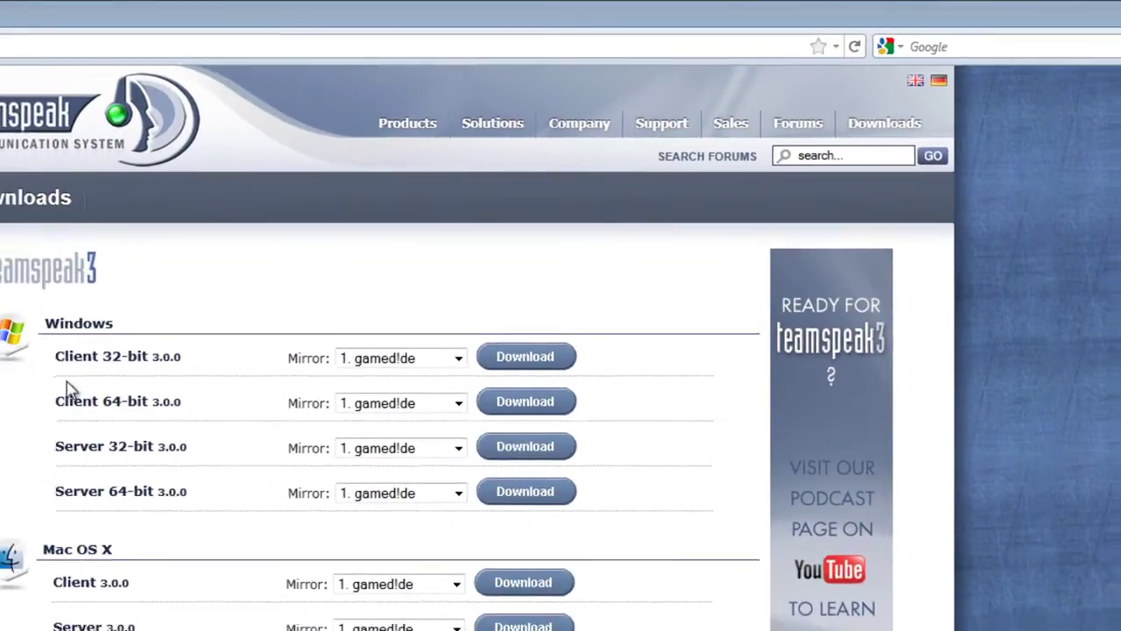
{"action": "left_click_drag", "start_coordinate": [31, 368], "coordinate": [175, 371]}
{"action": "left_click", "coordinate": [179, 390]}
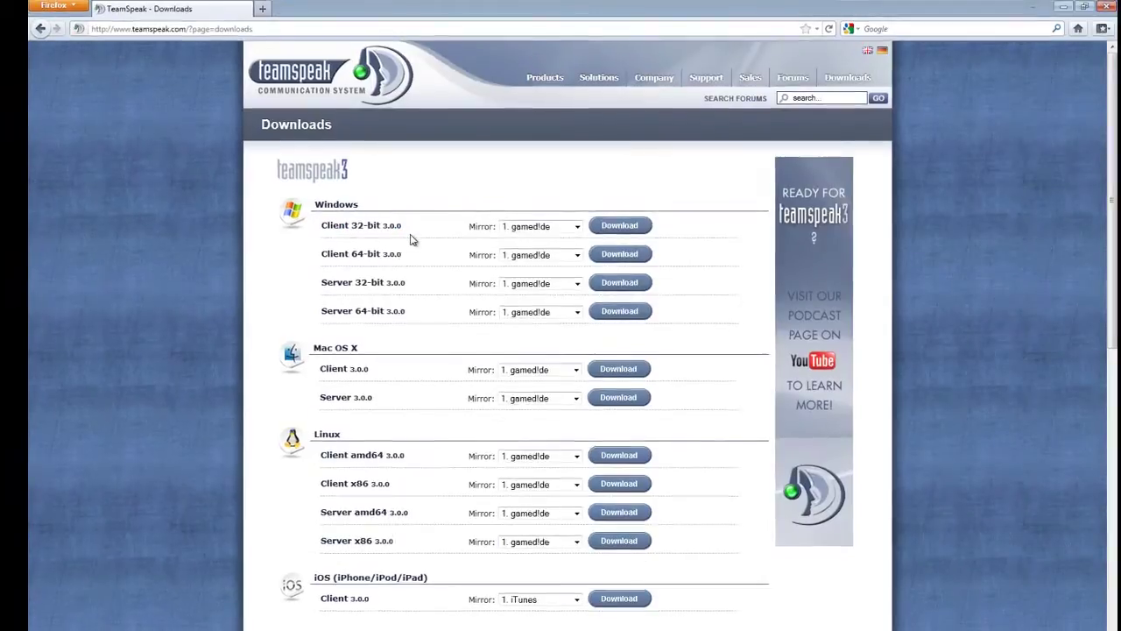
{"action": "left_click_drag", "start_coordinate": [320, 254], "coordinate": [405, 255]}
{"action": "scroll", "coordinate": [407, 325], "scroll_direction": "down", "scroll_amount": 5}
{"action": "scroll", "coordinate": [395, 298], "scroll_direction": "up", "scroll_amount": 5}
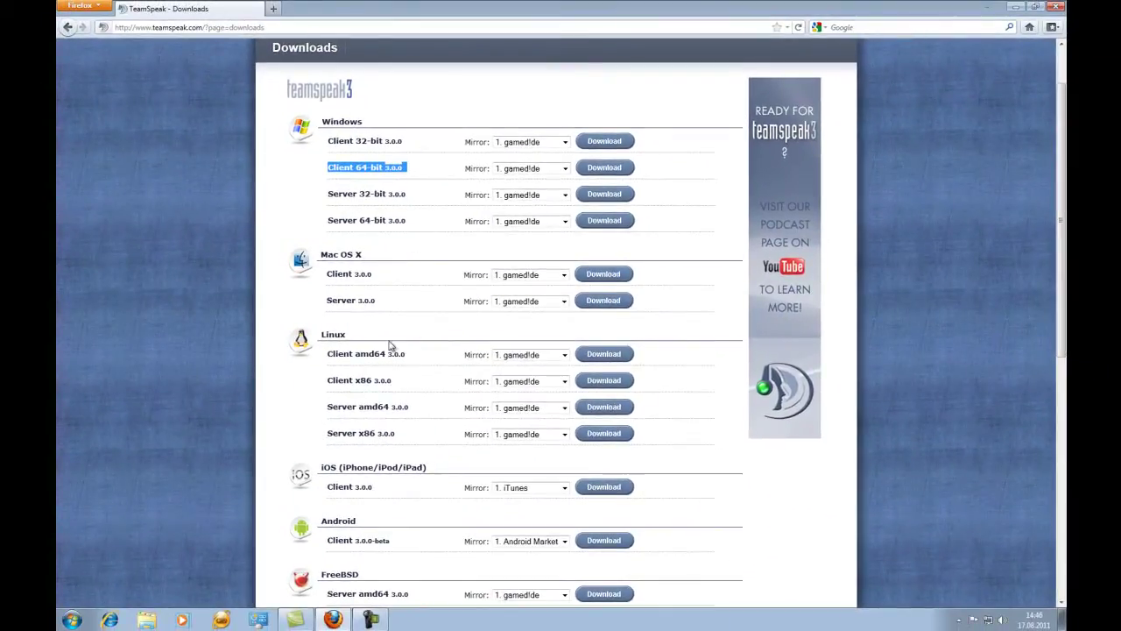
Review the Android and FreeBSD entries, then download the Windows Client 64-bit 3.0.0 installer.
{"action": "scroll", "coordinate": [390, 346], "scroll_direction": "down", "scroll_amount": 1}
{"action": "scroll", "coordinate": [368, 333], "scroll_direction": "up", "scroll_amount": 2}
{"action": "scroll", "coordinate": [351, 324], "scroll_direction": "down", "scroll_amount": 1}
{"action": "scroll", "coordinate": [346, 317], "scroll_direction": "down", "scroll_amount": 4}
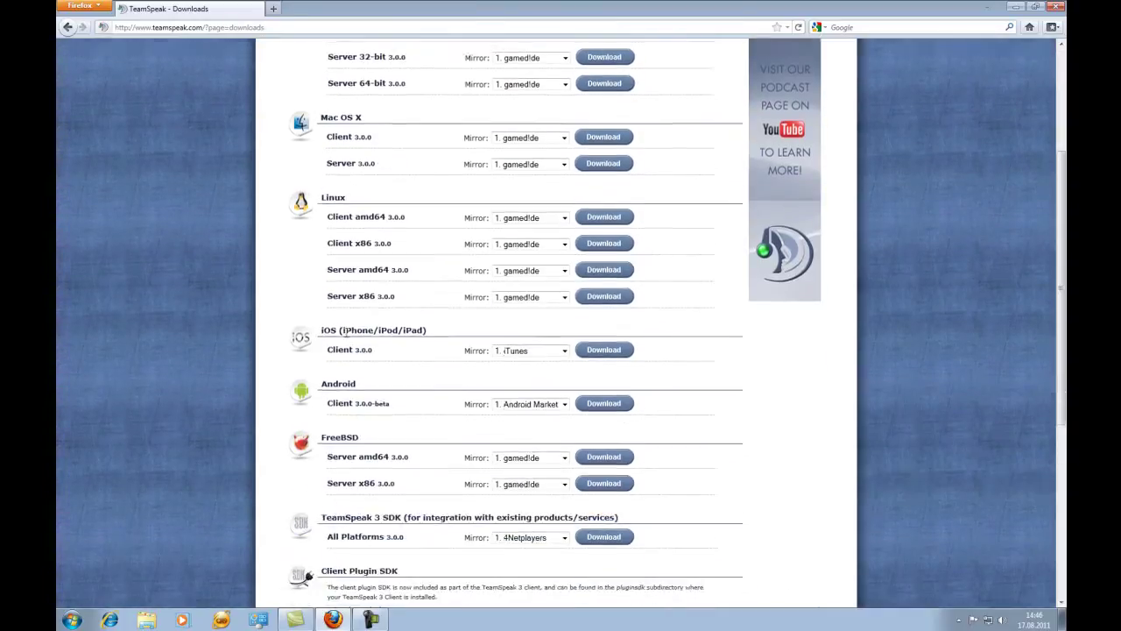
{"action": "left_click_drag", "start_coordinate": [317, 317], "coordinate": [412, 333]}
{"action": "left_click", "coordinate": [391, 294]}
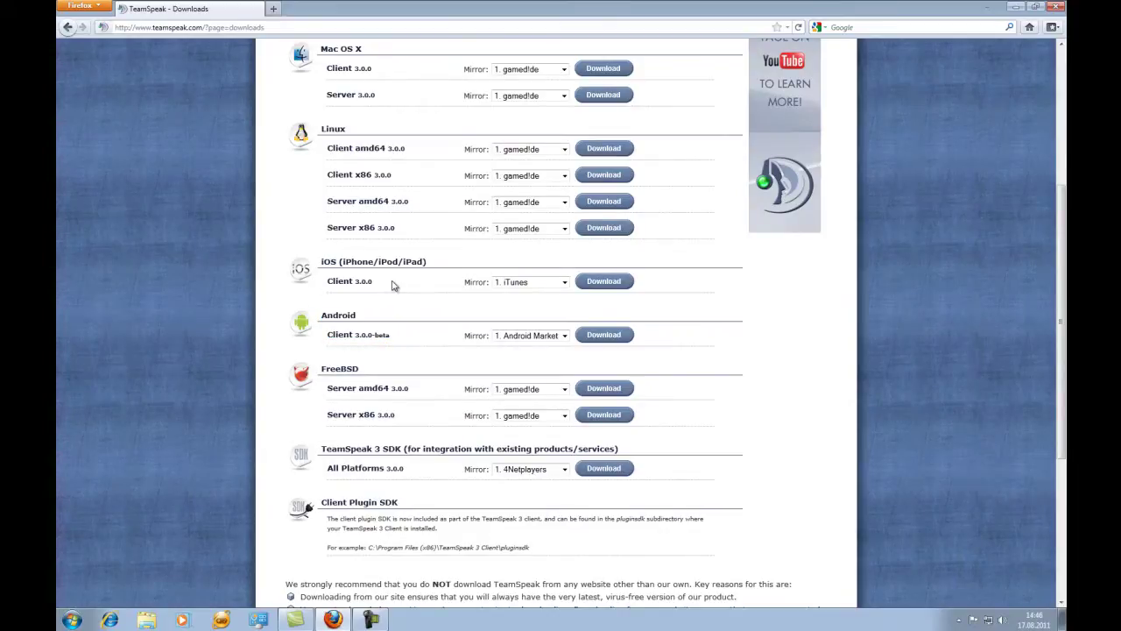
{"action": "left_click_drag", "start_coordinate": [324, 390], "coordinate": [324, 447]}
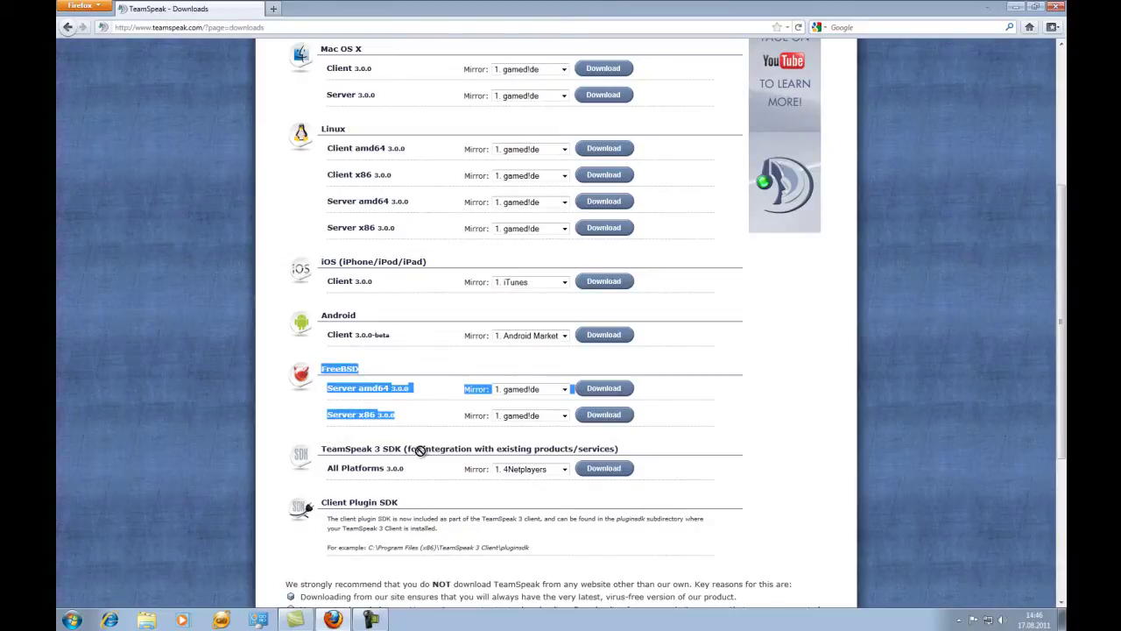
{"action": "left_click", "coordinate": [421, 357]}
{"action": "scroll", "coordinate": [430, 351], "scroll_direction": "up", "scroll_amount": 5}
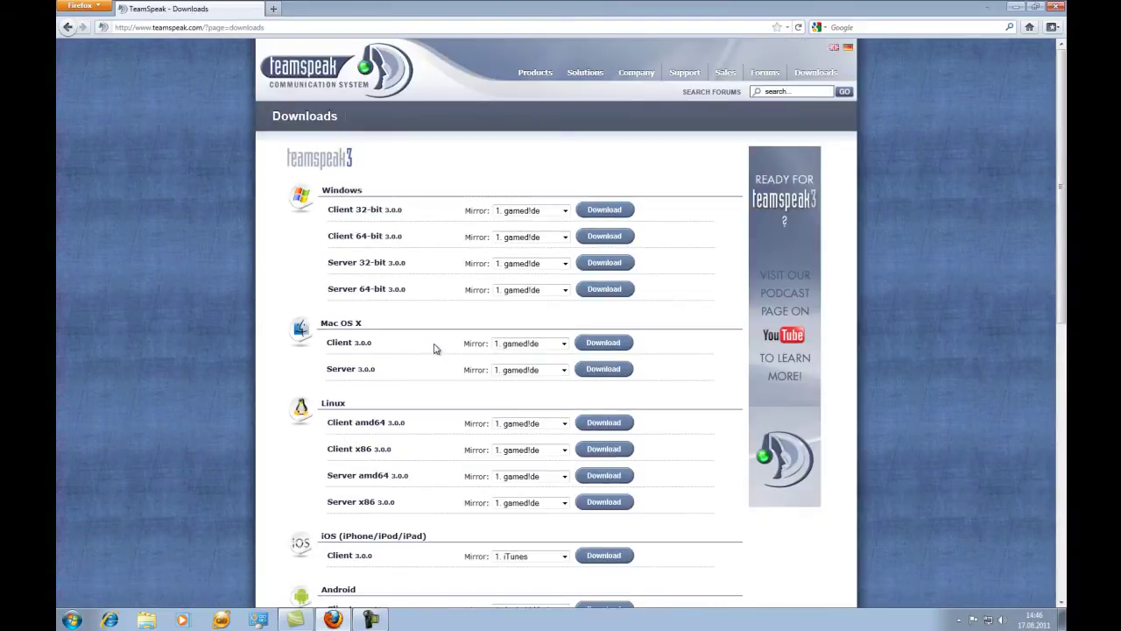
{"action": "left_click", "coordinate": [616, 242]}
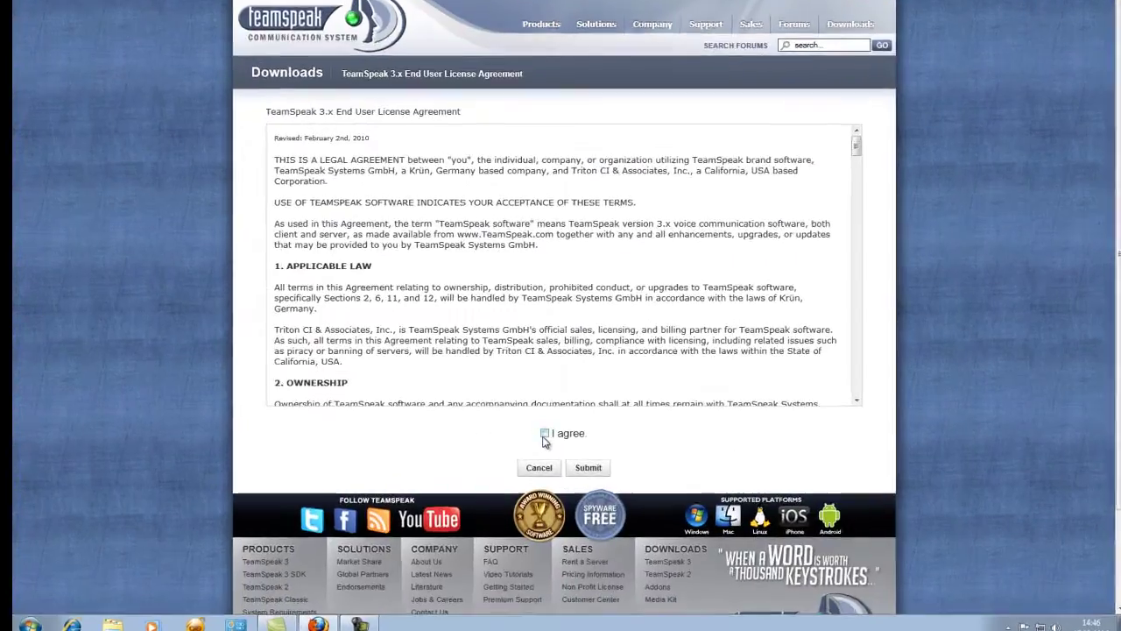
Accept the licence agreement and download TeamSpeak3-Client-win64-3.0.0.exe (30,2 MB).
{"action": "left_click", "coordinate": [544, 433]}
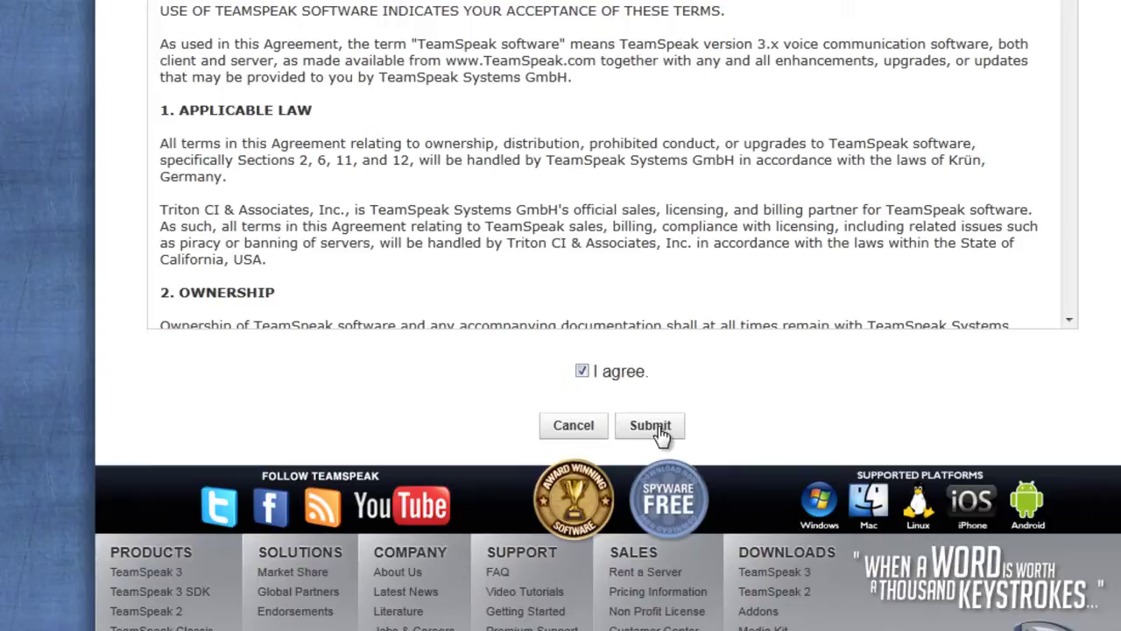
{"action": "left_click", "coordinate": [659, 429]}
{"action": "left_click", "coordinate": [696, 204]}
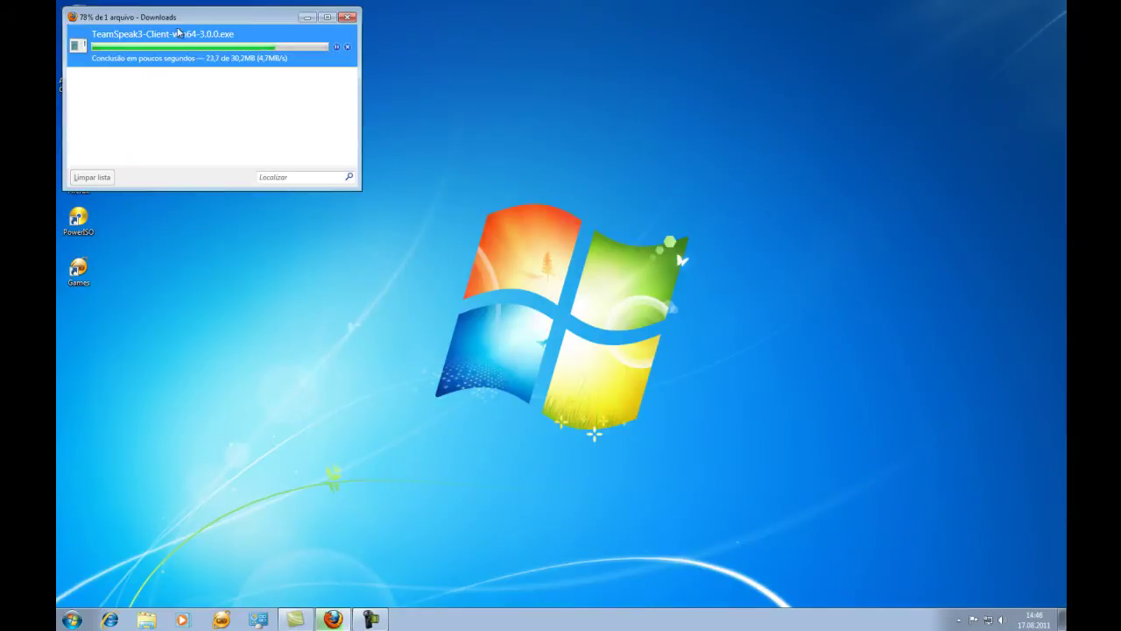
{"action": "left_click_drag", "start_coordinate": [228, 21], "coordinate": [461, 90]}
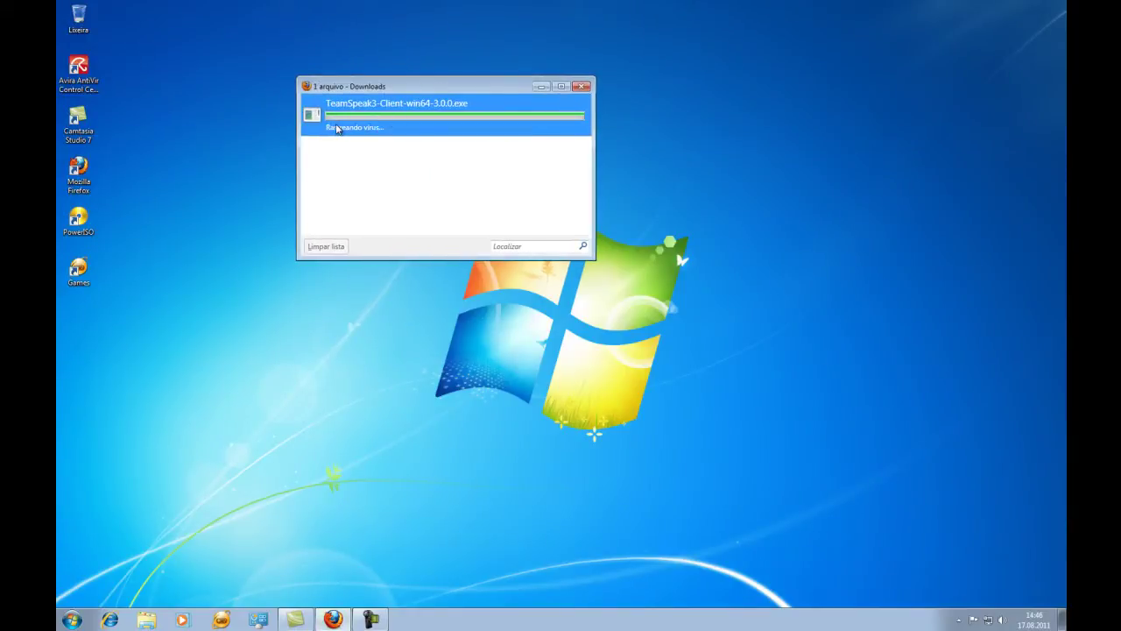
{"action": "right_click", "coordinate": [349, 114]}
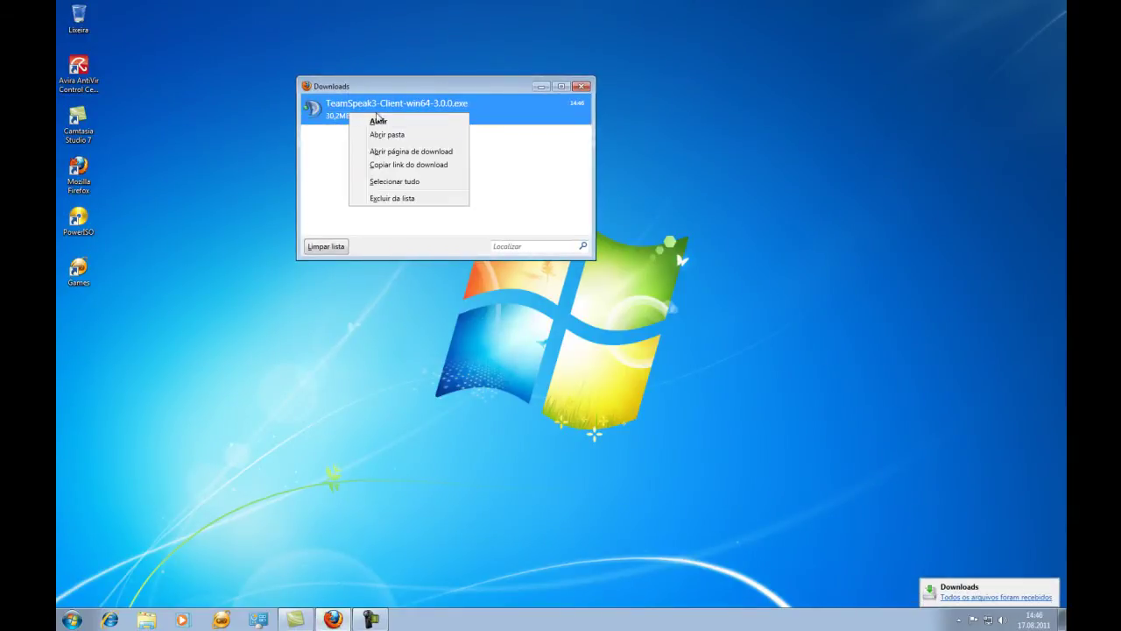
Launch the downloaded installer from its folder and accept the licence agreement.
{"action": "left_click", "coordinate": [396, 135]}
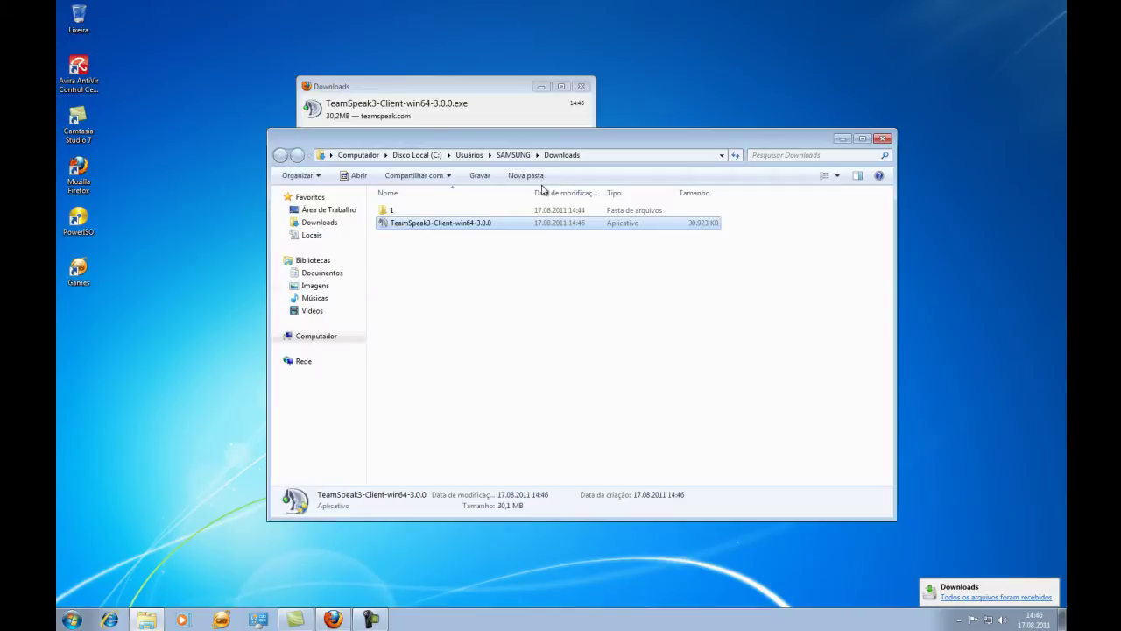
{"action": "double_click", "coordinate": [446, 226]}
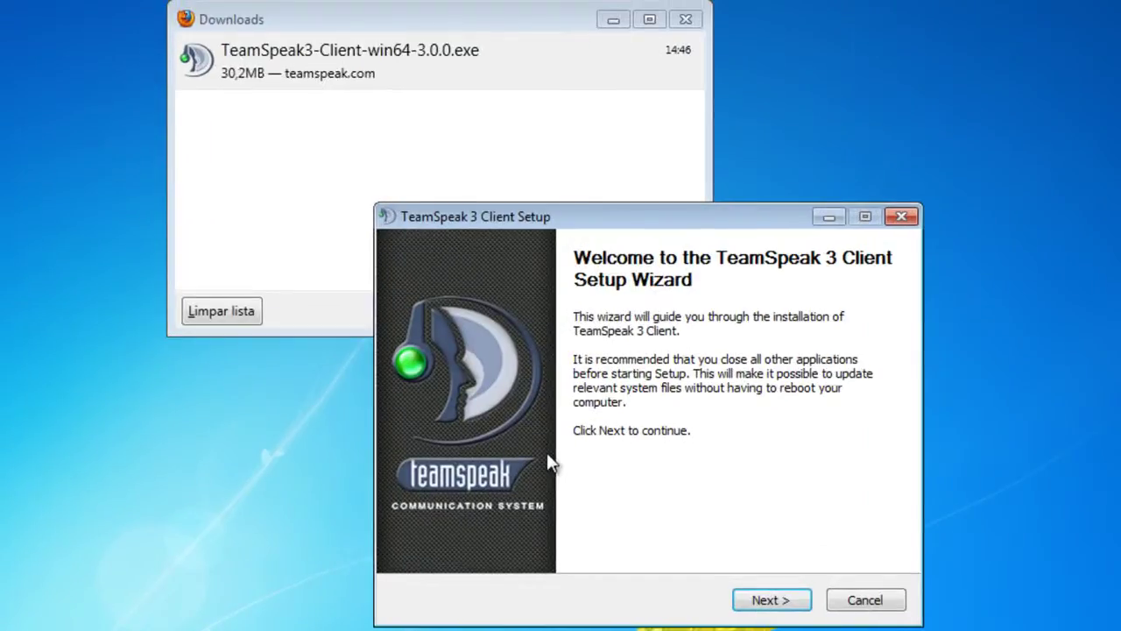
{"action": "key", "text": "Return"}
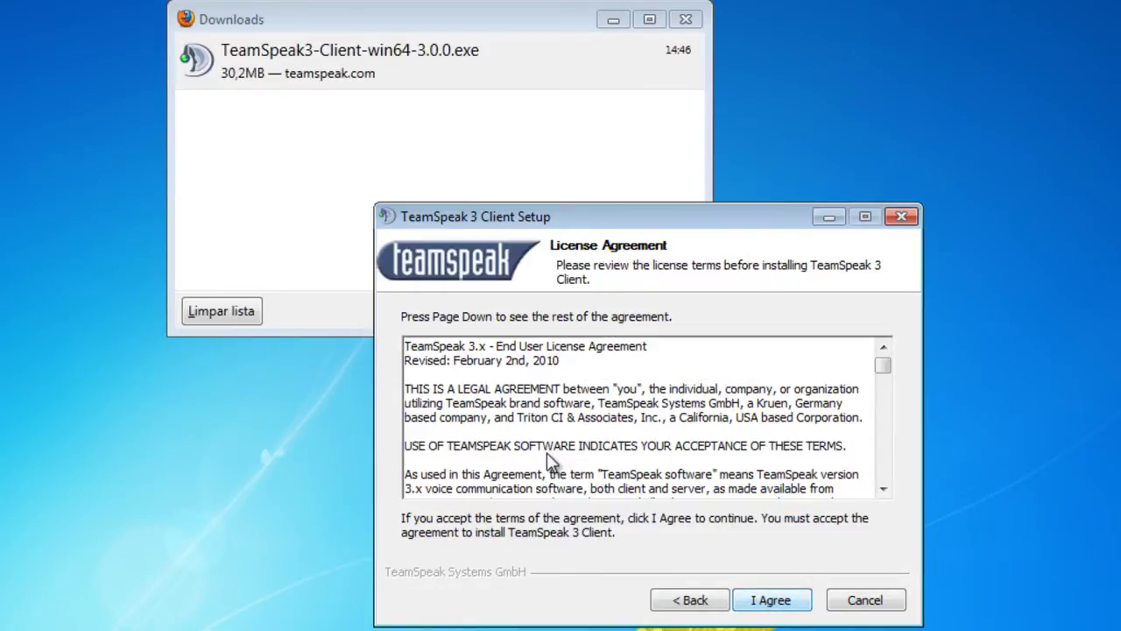
{"action": "key", "text": "Return"}
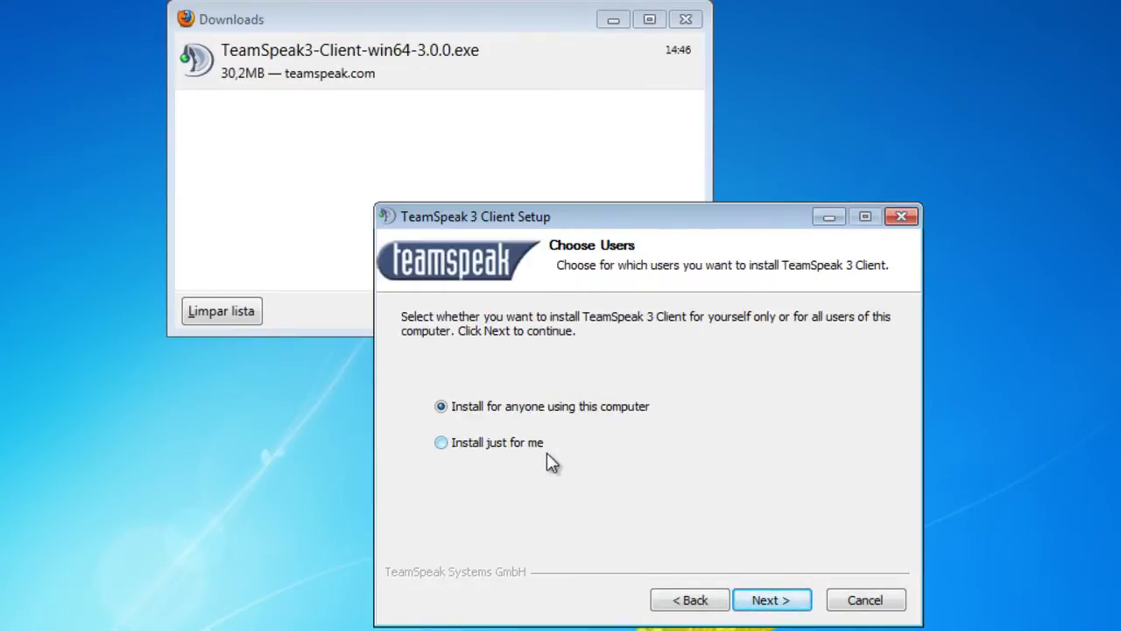
Choose 'Install just for me' and continue to the install location step.
{"action": "left_click", "coordinate": [547, 453]}
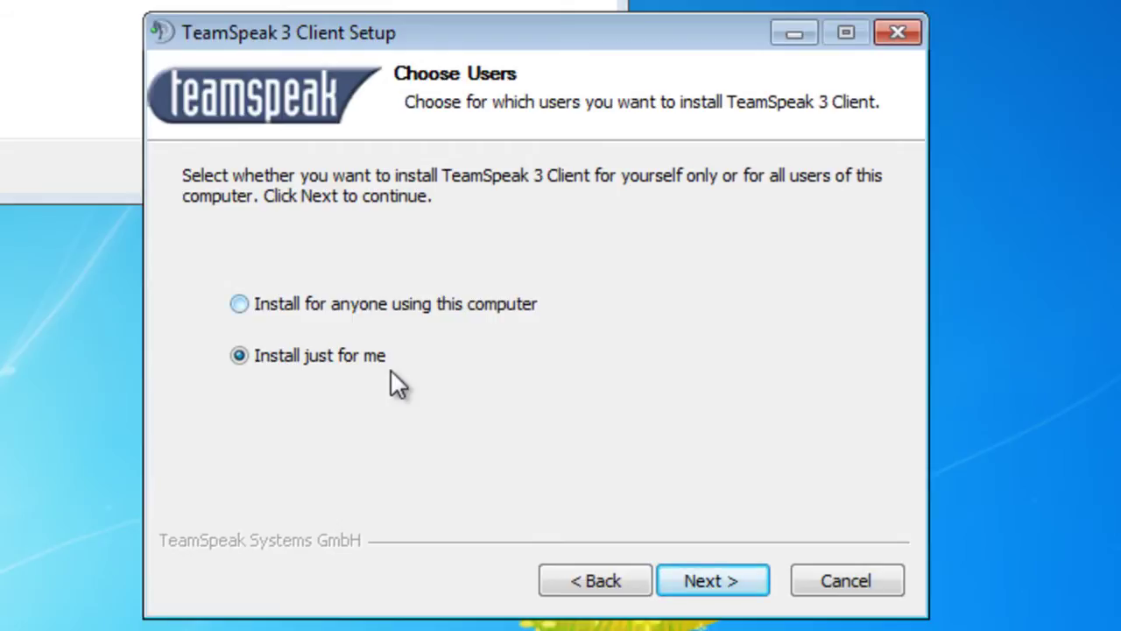
{"action": "key", "text": "Up"}
{"action": "key", "text": "Down"}
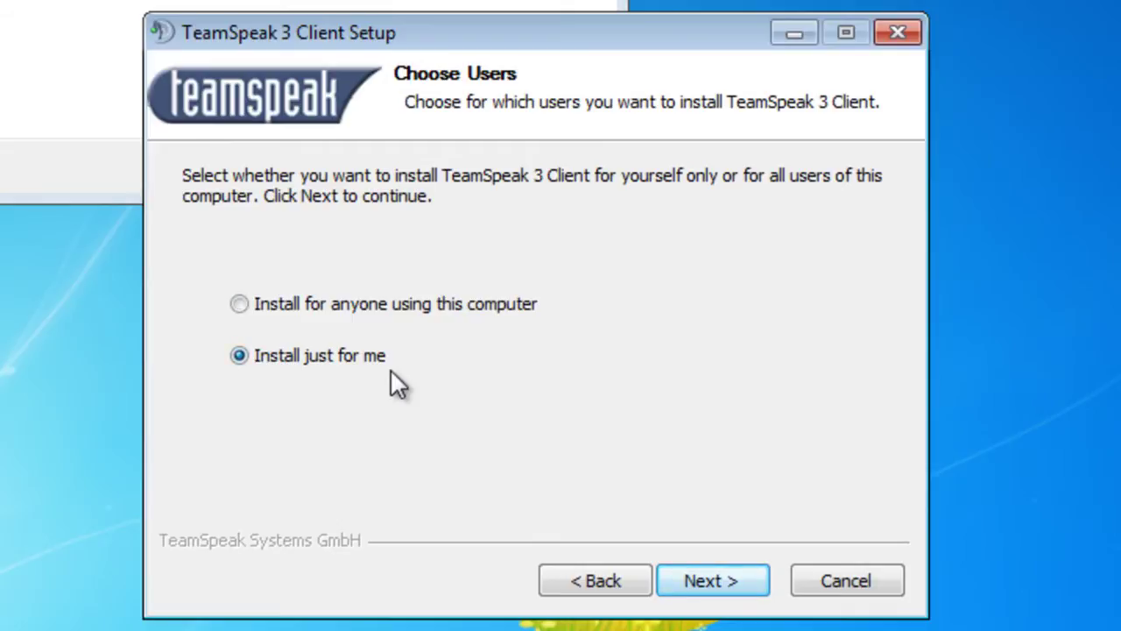
{"action": "key", "text": "Return"}
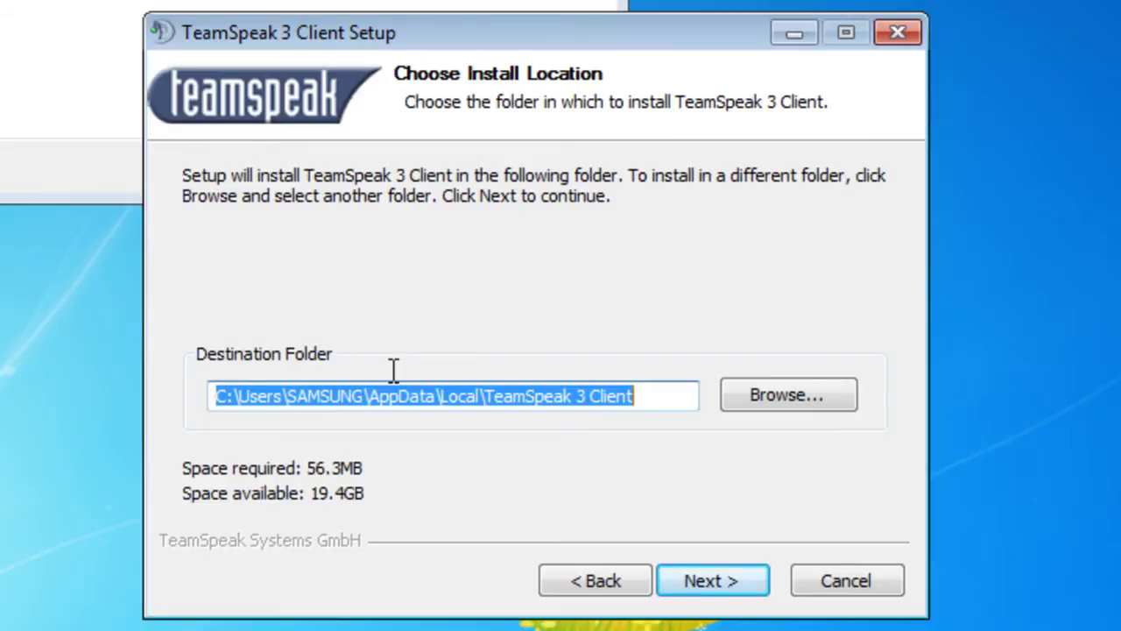
Copy the folder name 'TeamSpeak 3 Client' from the destination path.
{"action": "left_click", "coordinate": [411, 396]}
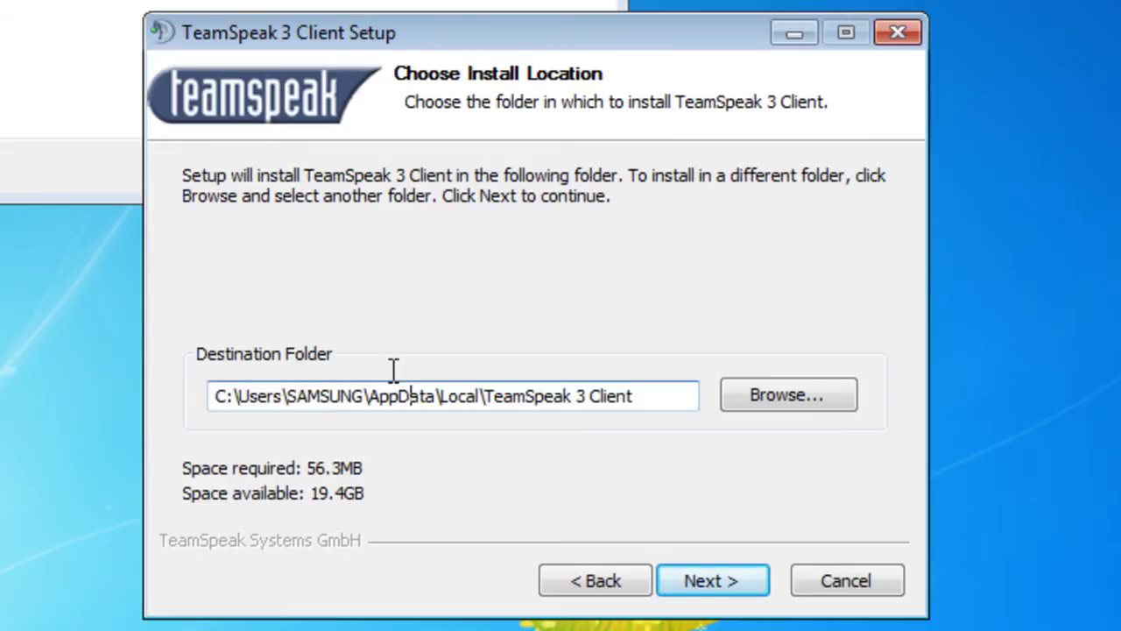
{"action": "key", "text": "Home"}
{"action": "key", "text": "shift+End"}
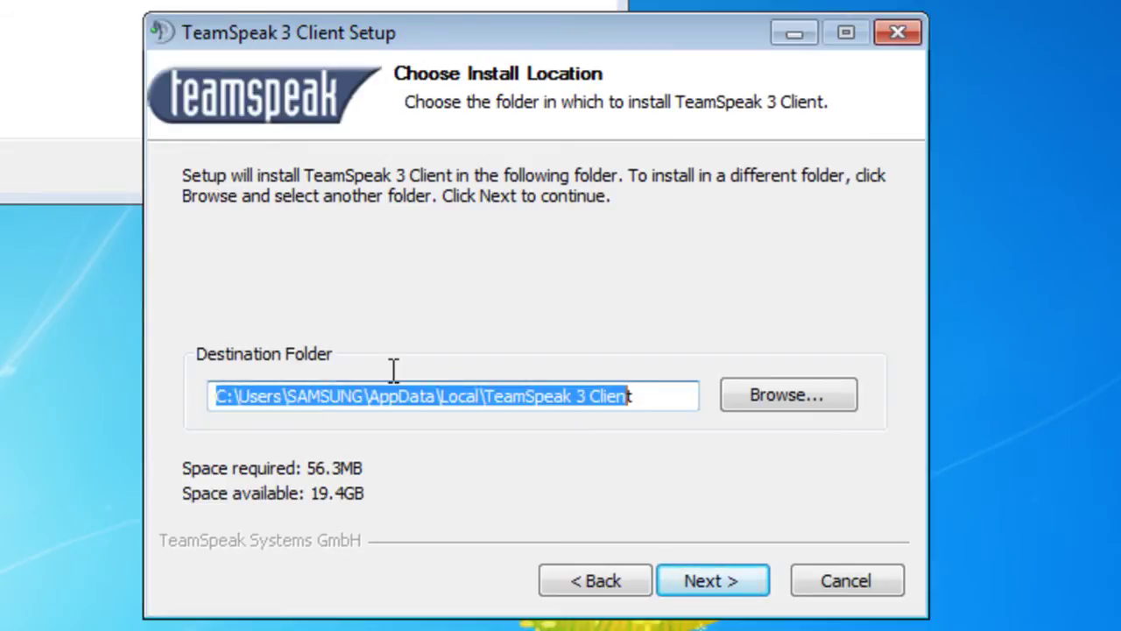
{"action": "key", "text": "End"}
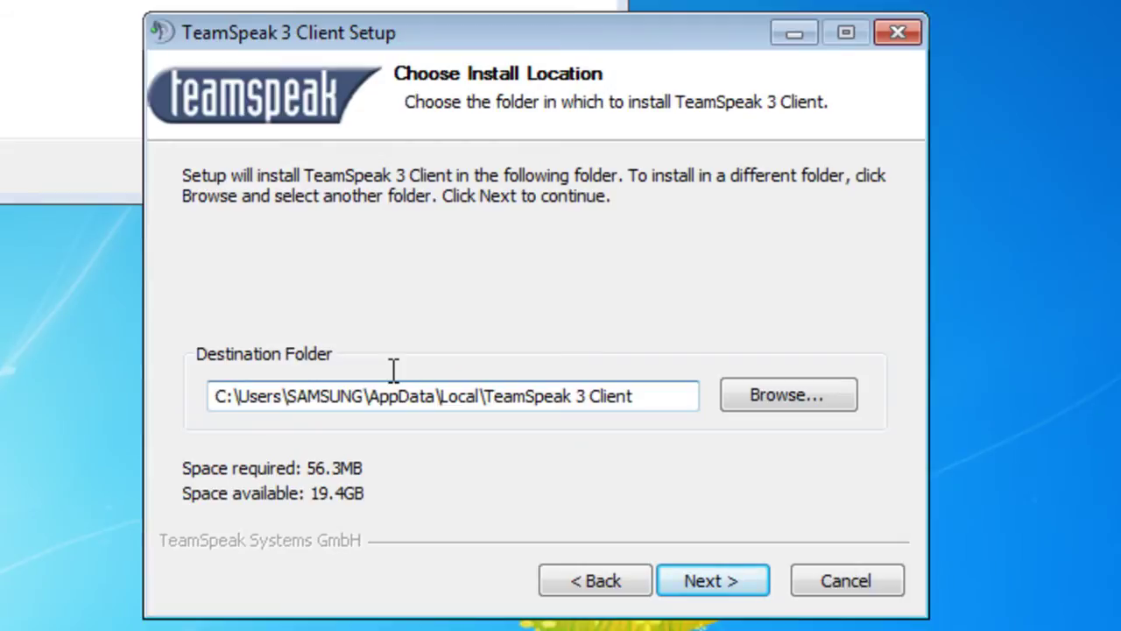
{"action": "key", "text": "shift+Right"}
{"action": "key", "text": "shift+Right"}
{"action": "key", "text": "shift+Right"}
{"action": "key", "text": "shift+Right"}
{"action": "key", "text": "shift+Right"}
{"action": "key", "text": "shift+Right"}
{"action": "key", "text": "shift+Right"}
{"action": "key", "text": "shift+Right"}
{"action": "key", "text": "shift+Right"}
{"action": "key", "text": "shift+Right"}
{"action": "key", "text": "shift+Right"}
{"action": "key", "text": "shift+Right"}
{"action": "key", "text": "shift+Right"}
{"action": "key", "text": "shift+Right"}
{"action": "key", "text": "shift+Right"}
{"action": "key", "text": "shift+Right"}
{"action": "key", "text": "shift+Right"}
{"action": "key", "text": "shift+Right"}
{"action": "key", "text": "cmd+c"}
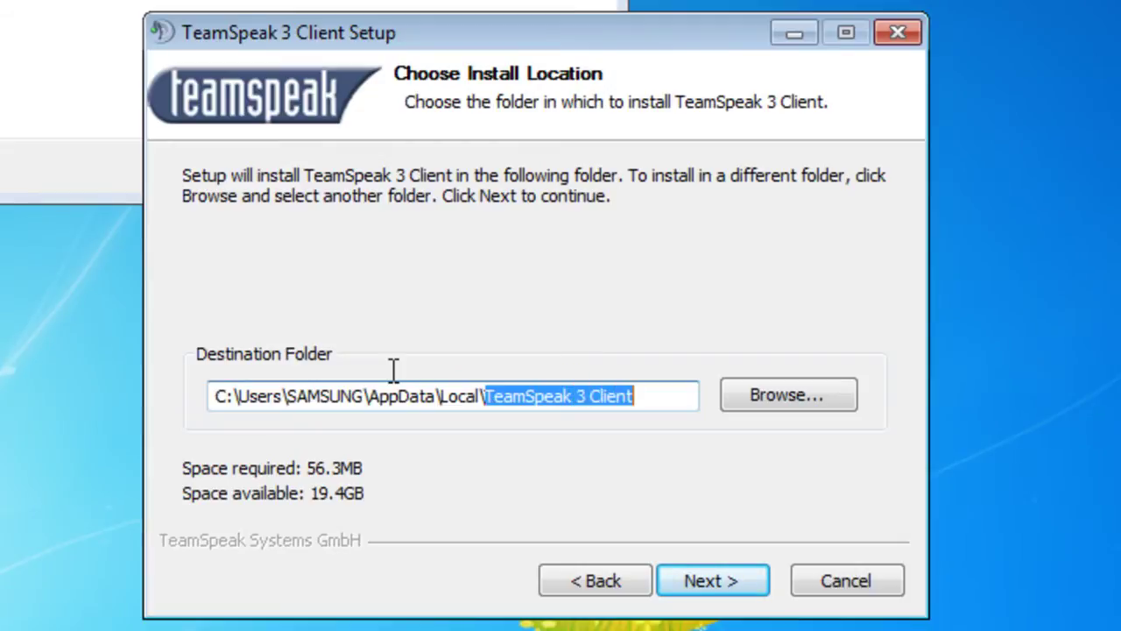
{"action": "key", "text": "shift+F10"}
{"action": "key", "text": "Escape"}
Set the destination folder to drive Instacao (D:\).
{"action": "key", "text": "Tab"}
{"action": "key", "text": "Return"}
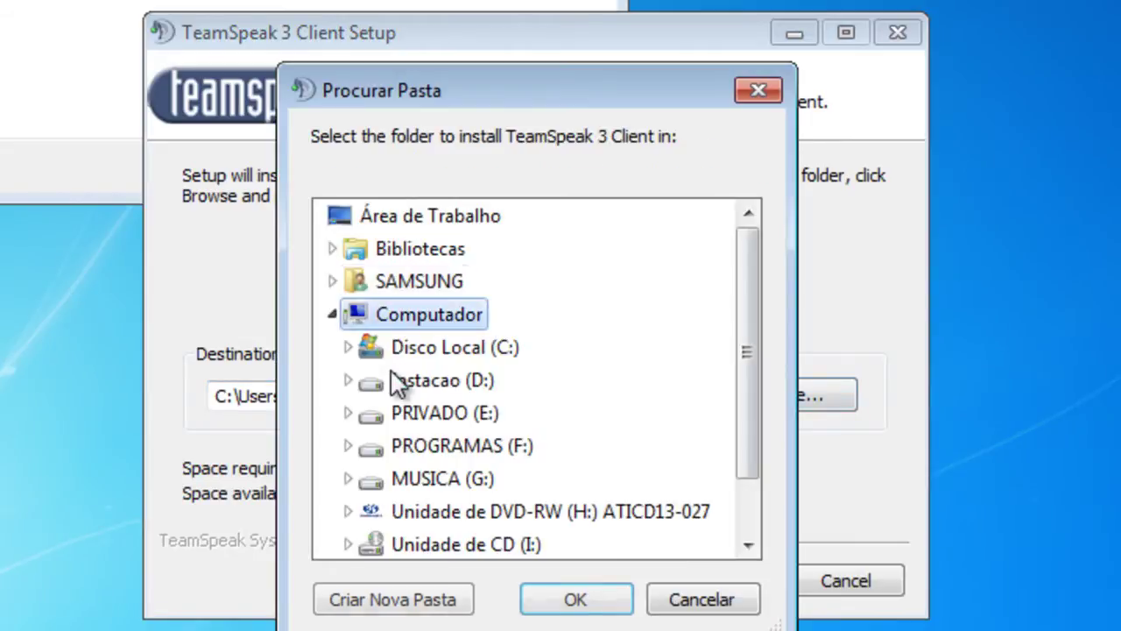
{"action": "left_click", "coordinate": [396, 383]}
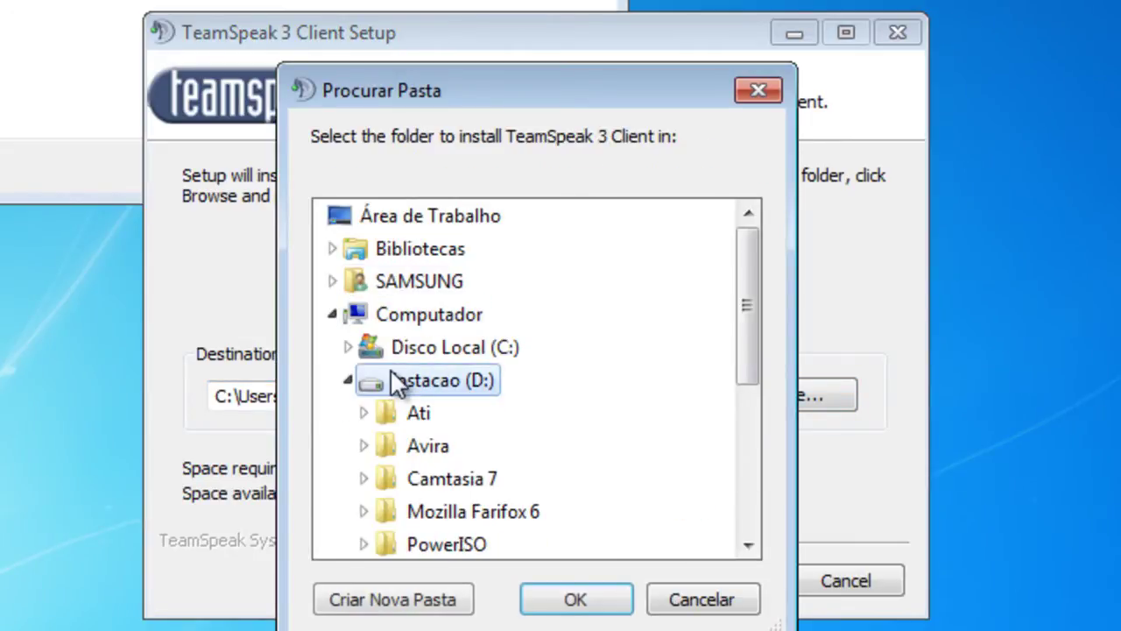
{"action": "key", "text": "Return"}
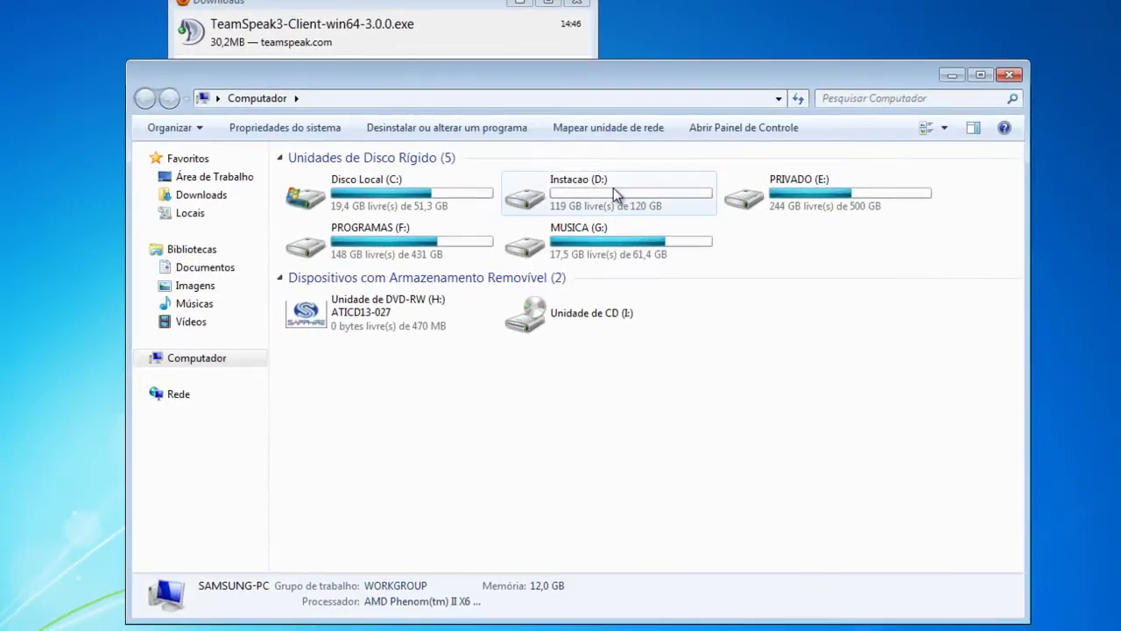
Open drive Instacao (D:) in a file window.
{"action": "left_click", "coordinate": [611, 188]}
{"action": "double_click", "coordinate": [612, 188]}
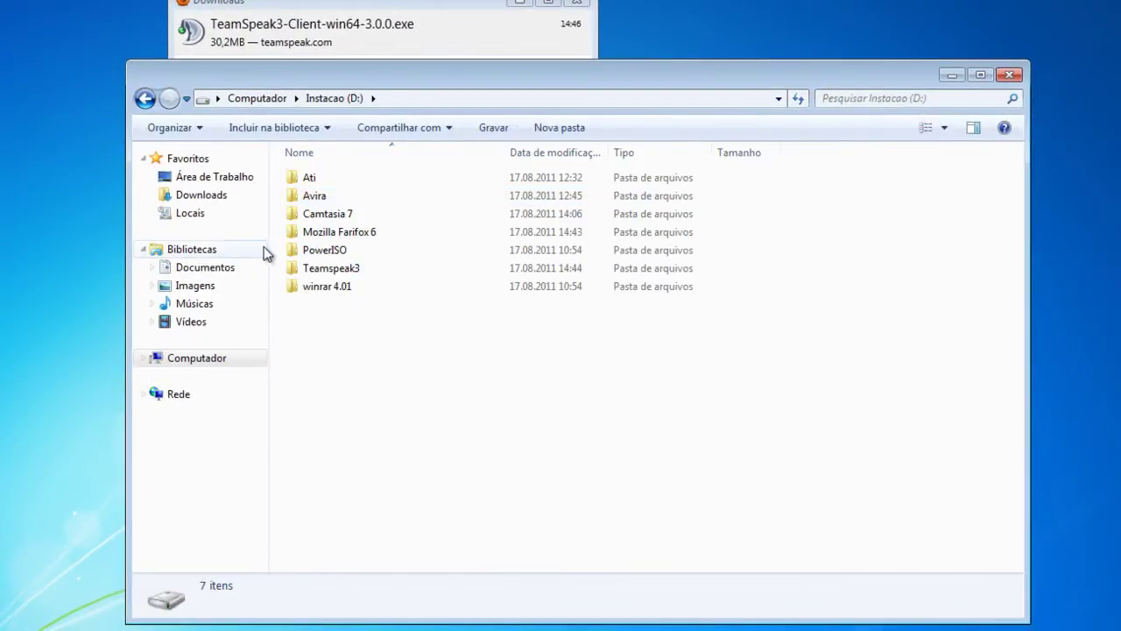
{"action": "right_click", "coordinate": [350, 378]}
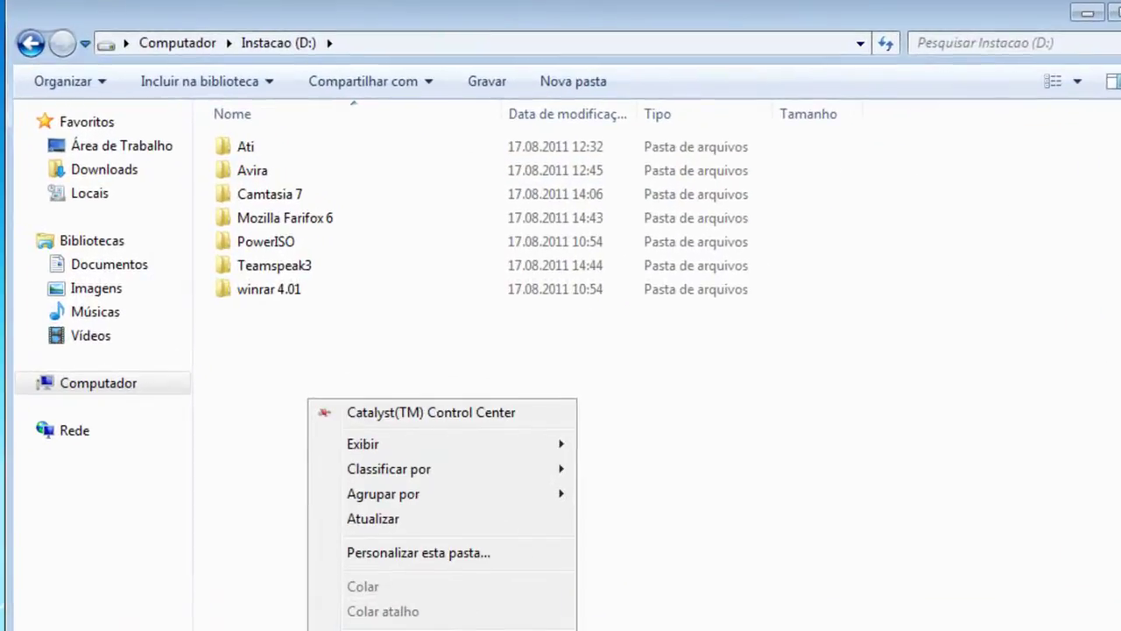
Create a new folder on D: named 'TeamSpeak 3' and close Explorer.
{"action": "left_click", "coordinate": [863, 567]}
{"action": "right_click", "coordinate": [298, 314]}
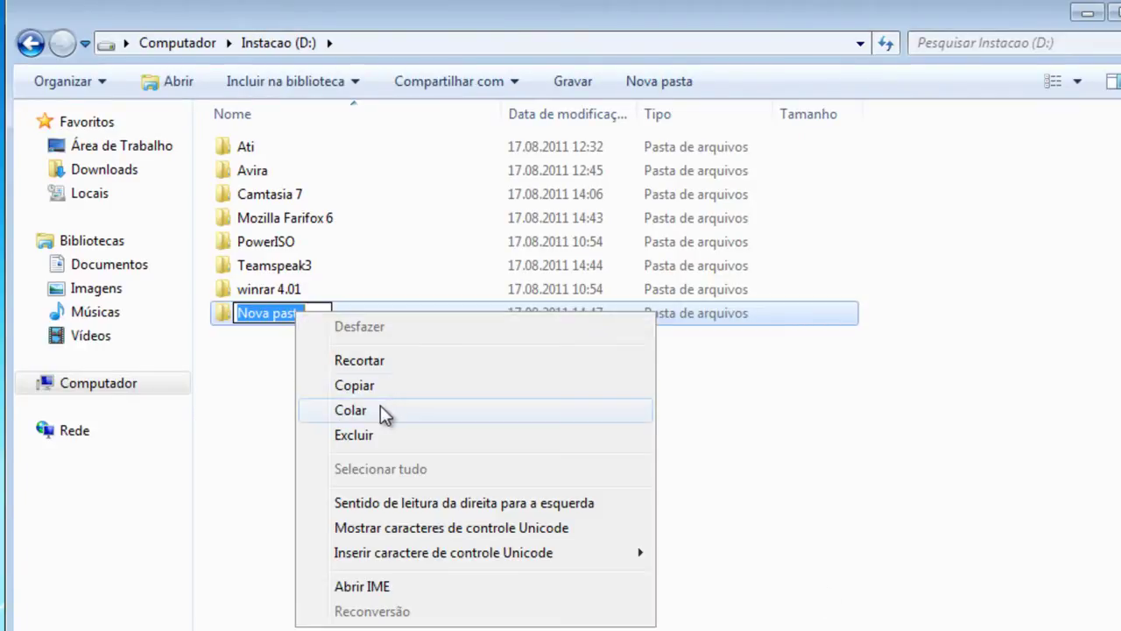
{"action": "left_click", "coordinate": [380, 407]}
{"action": "left_click_drag", "start_coordinate": [323, 313], "coordinate": [728, 344]}
{"action": "key", "text": "Delete"}
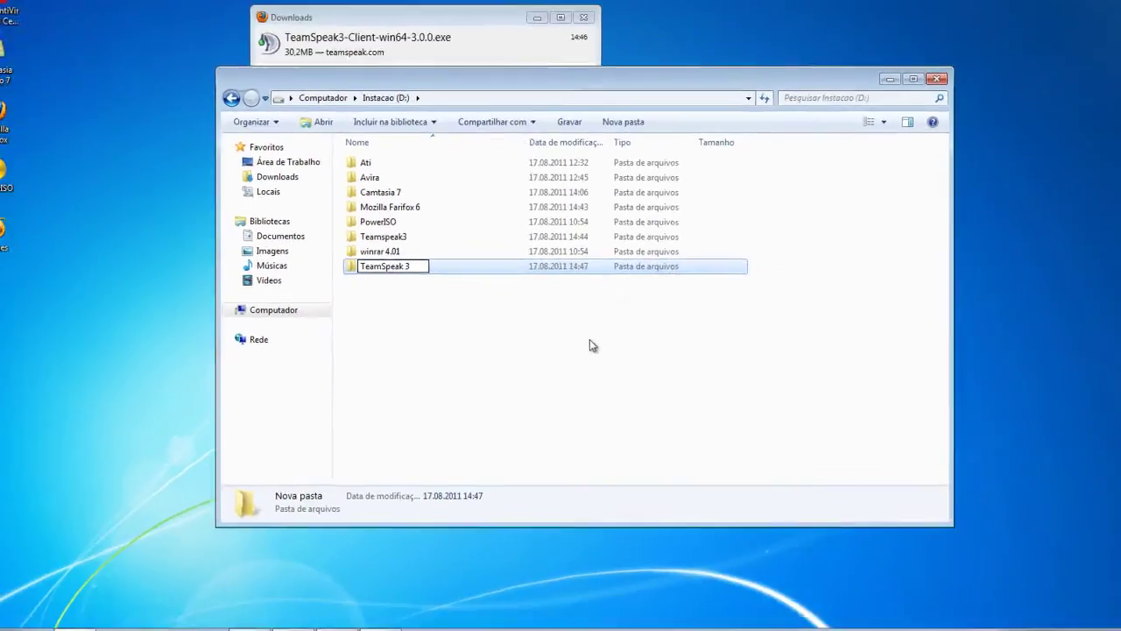
{"action": "left_click", "coordinate": [589, 345]}
{"action": "left_click", "coordinate": [919, 84]}
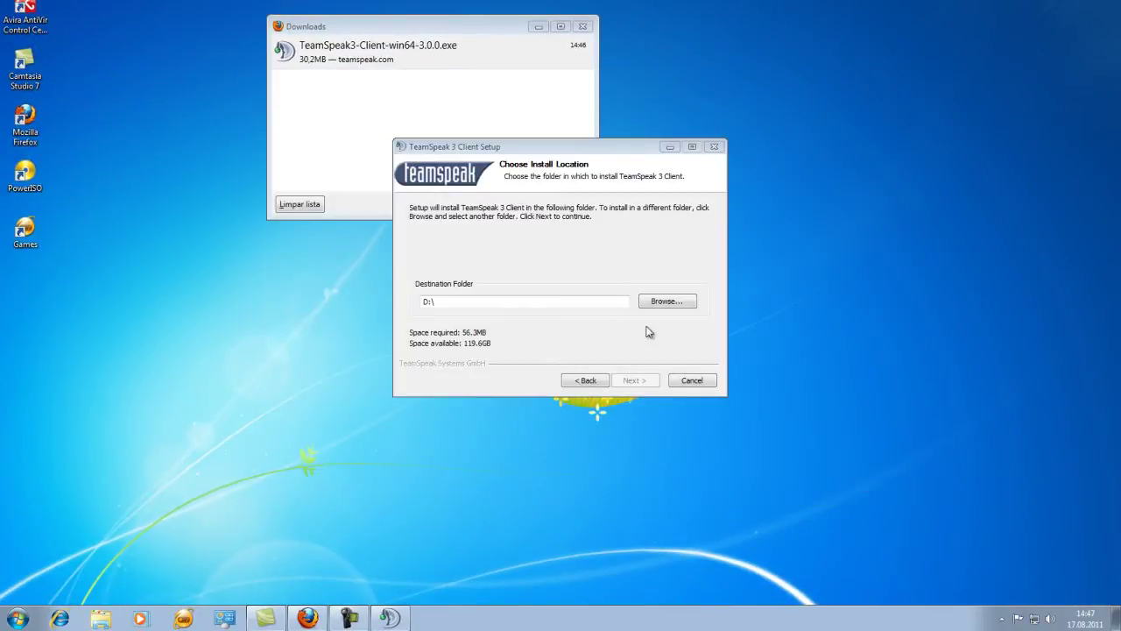
Delete the extra TeamSpeak 3 folder and set D:\Teamspeak3\ as the install folder.
{"action": "left_click", "coordinate": [665, 303]}
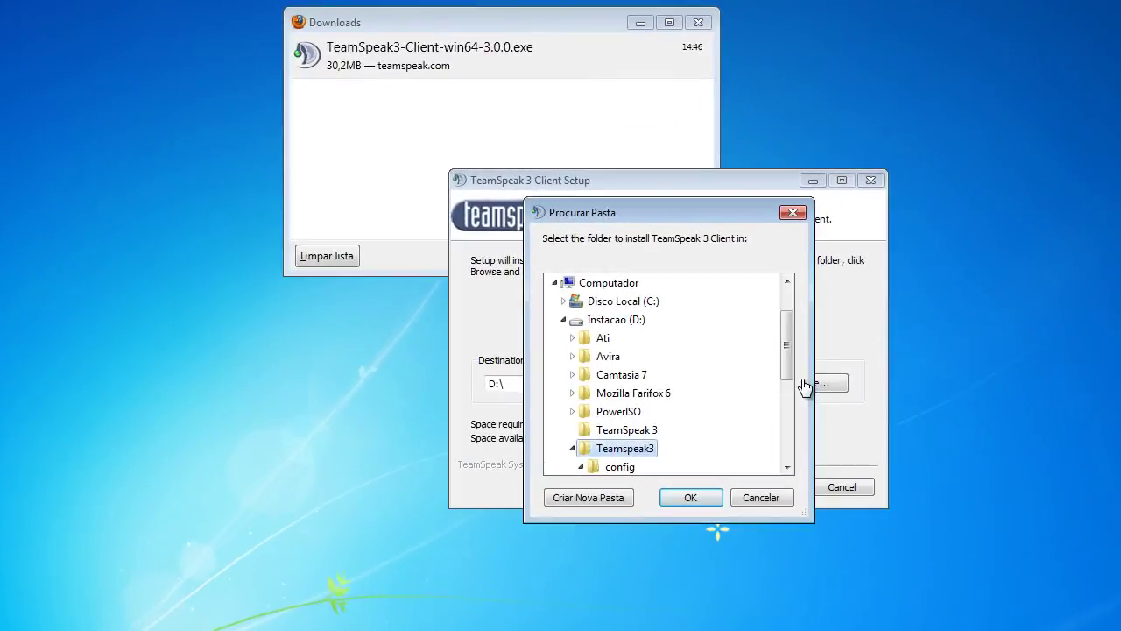
{"action": "key", "text": "Up"}
{"action": "key", "text": "Delete"}
{"action": "key", "text": "Return"}
{"action": "key", "text": "t"}
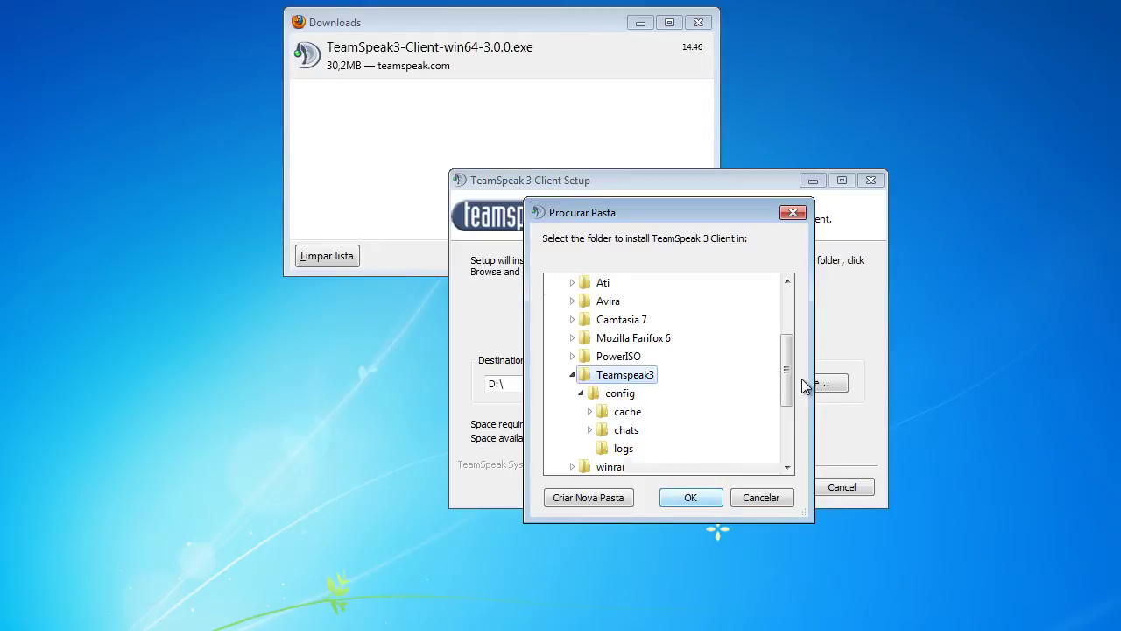
{"action": "key", "text": "Return"}
{"action": "key", "text": "Return"}
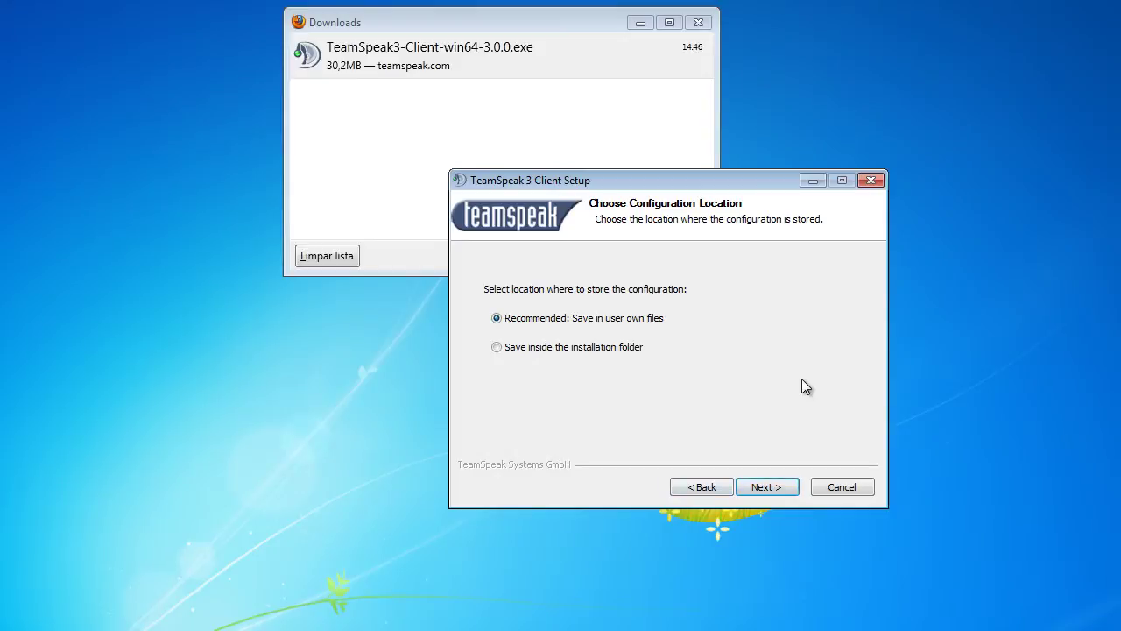
Choose 'Save inside the installation folder' for configuration and accept the UAC warning.
{"action": "key", "text": "Down"}
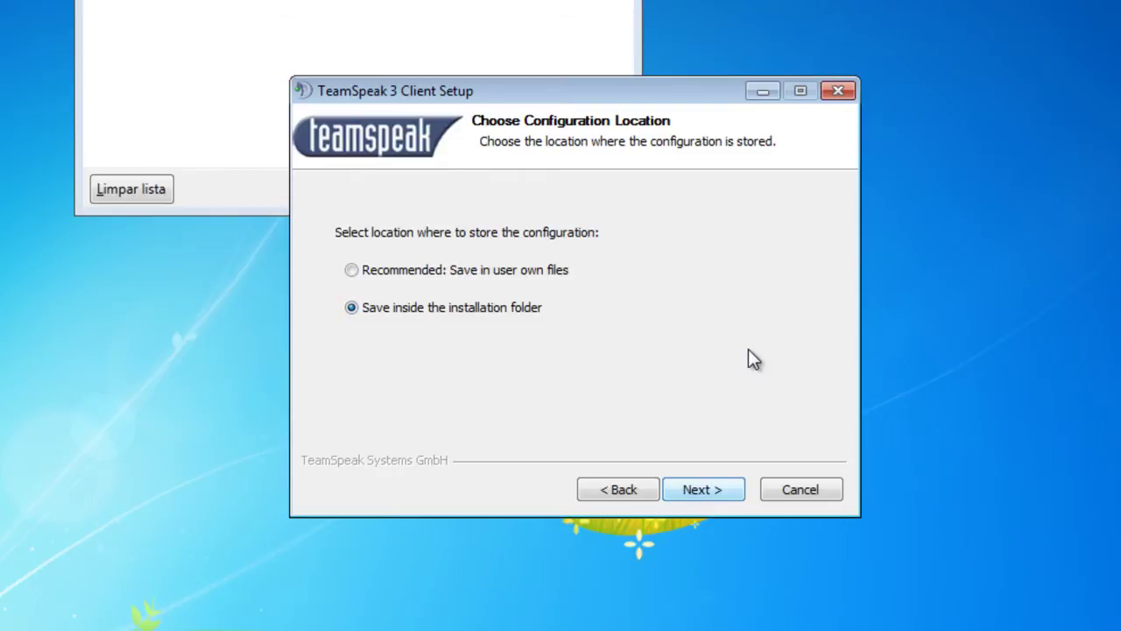
{"action": "key", "text": "Return"}
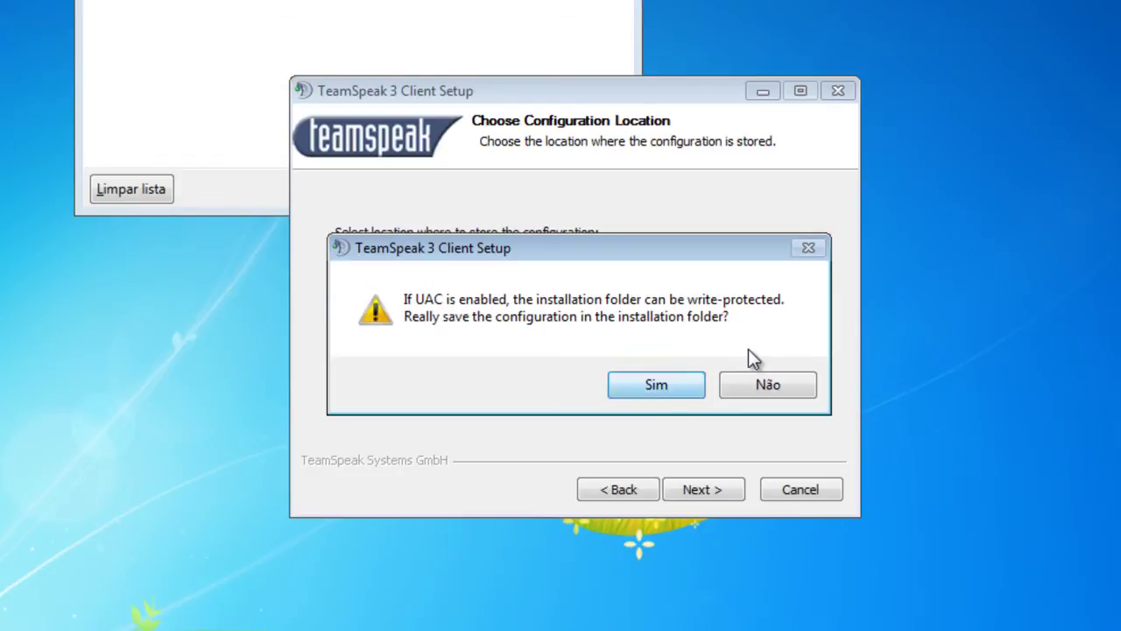
{"action": "key", "text": "Return"}
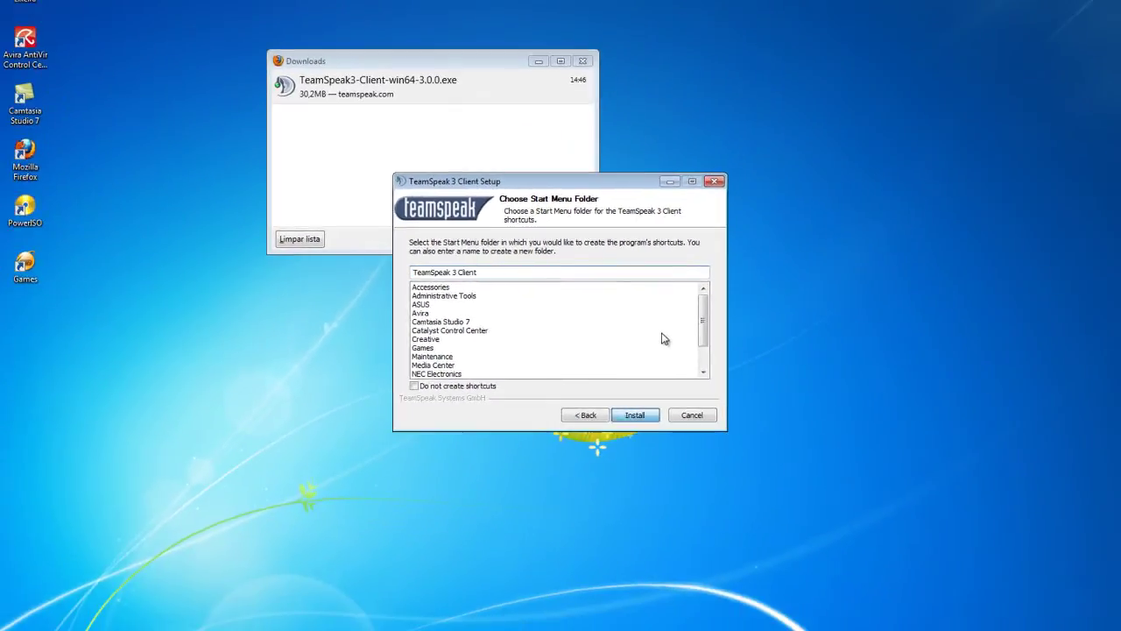
Run the installation, dismiss the Firefox downloads window, and close the completed installer.
{"action": "key", "text": "Return"}
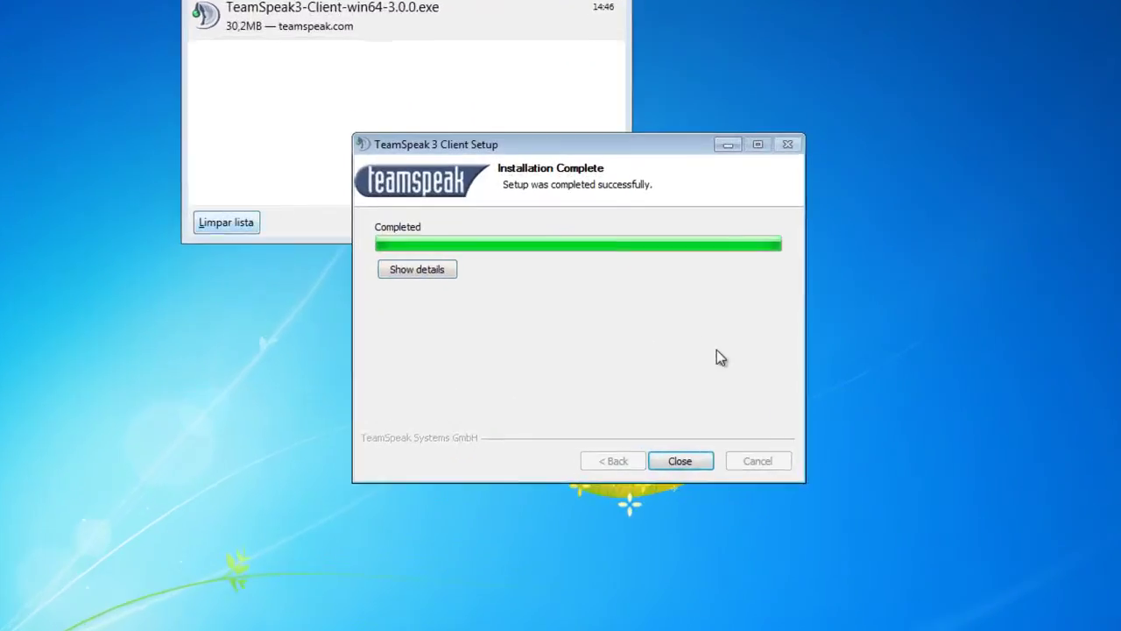
{"action": "key", "text": "Escape"}
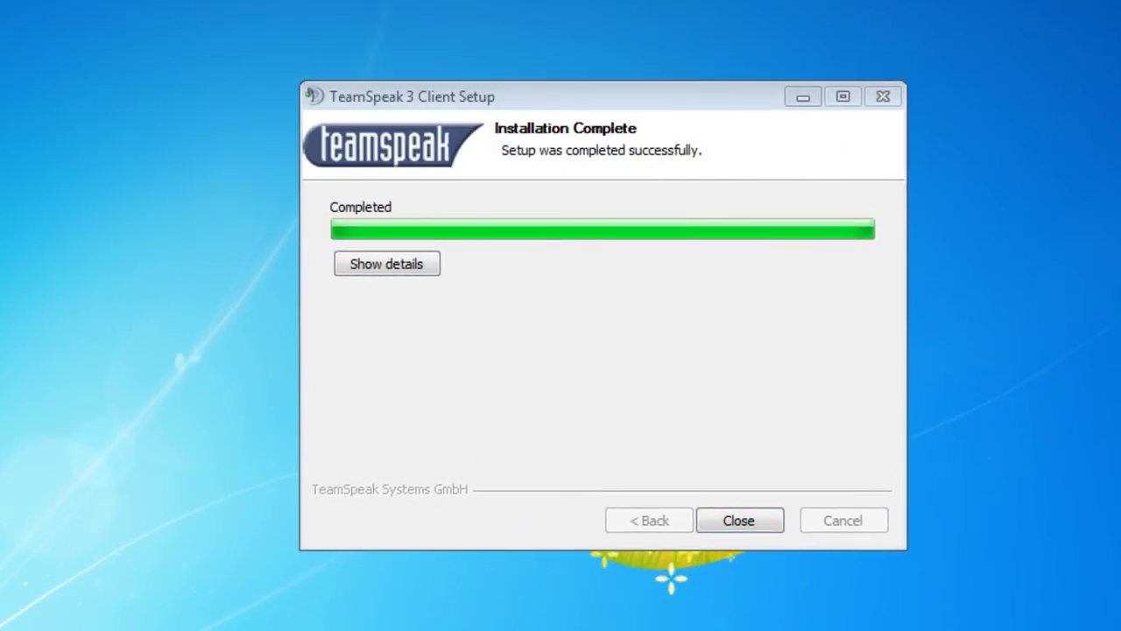
{"action": "left_click", "coordinate": [749, 523]}
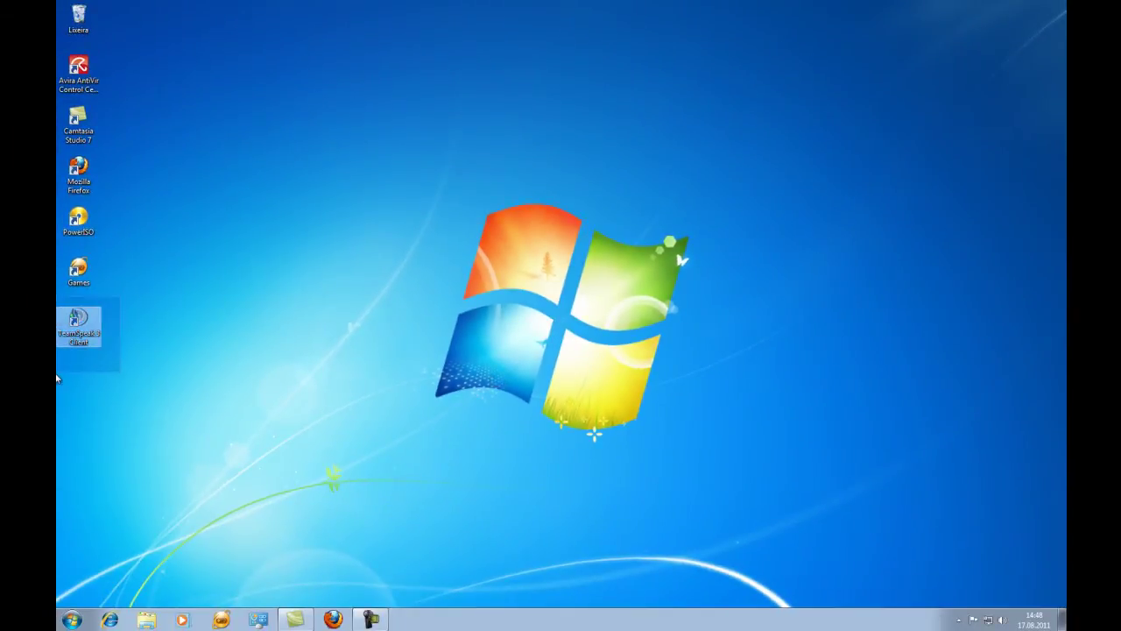
Launch TeamSpeak 3 from its desktop shortcut and open Settings > Options on Playback.
{"action": "left_click", "coordinate": [96, 340]}
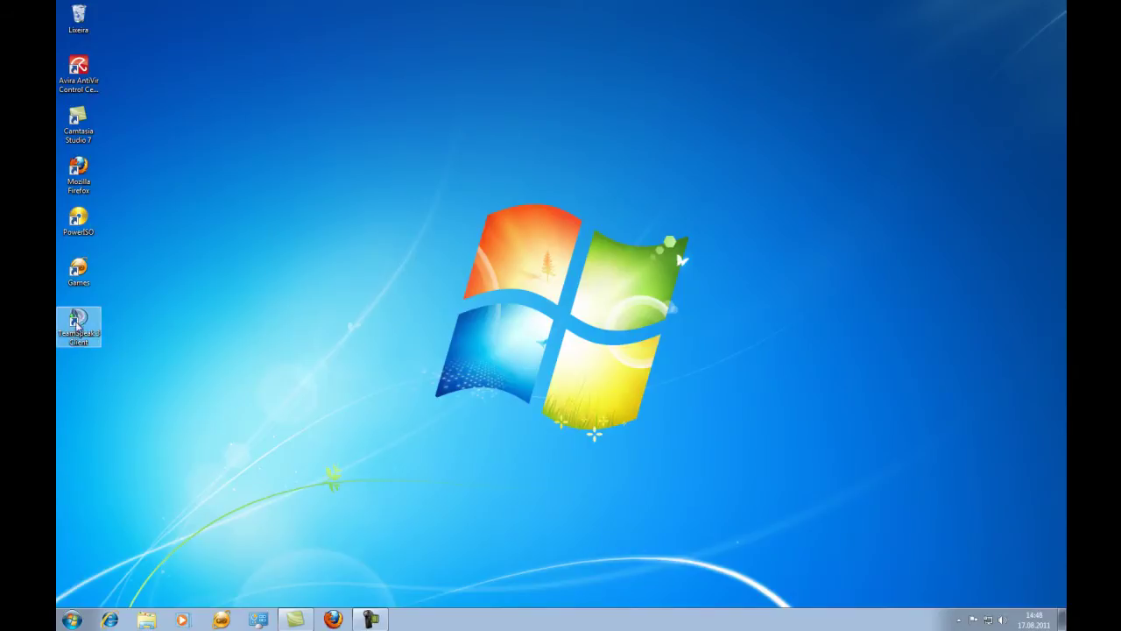
{"action": "double_click", "coordinate": [78, 323]}
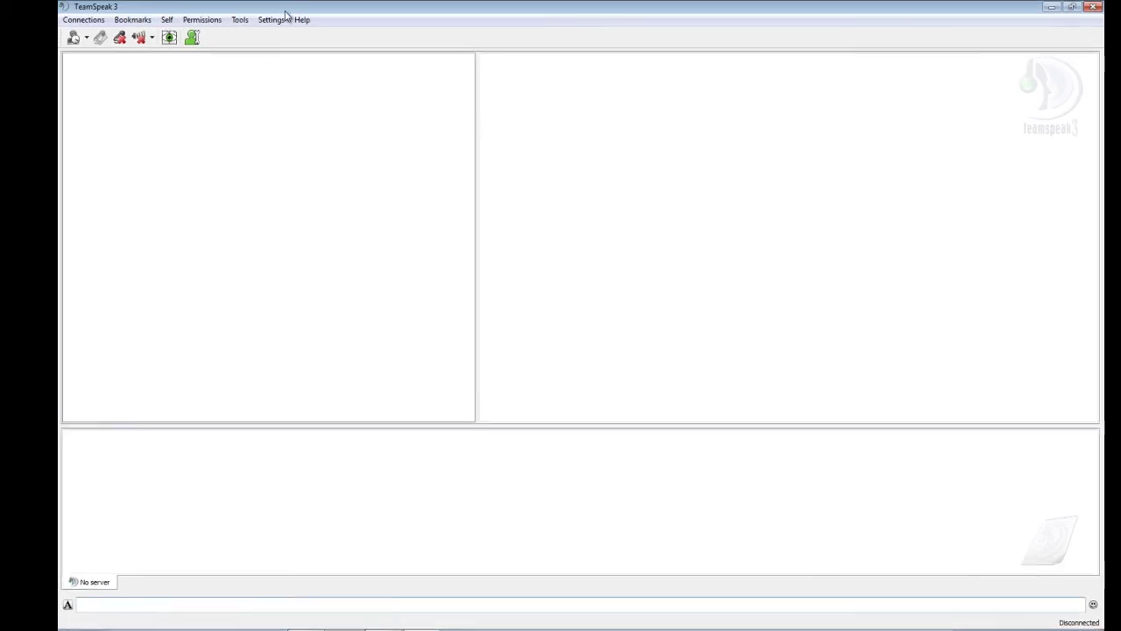
{"action": "left_click", "coordinate": [559, 45]}
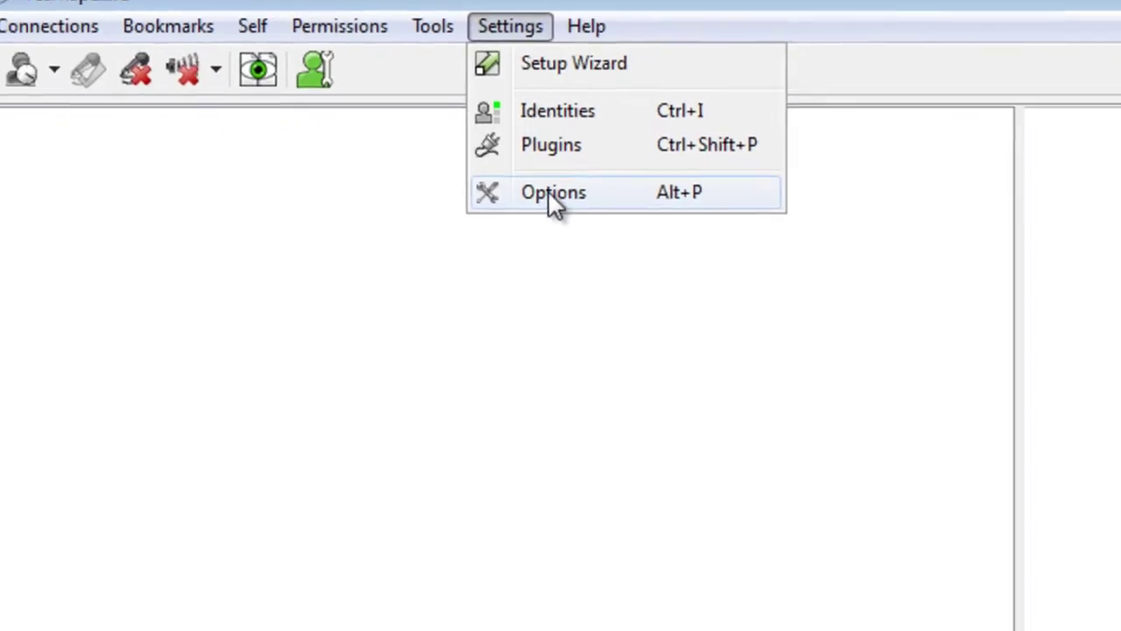
{"action": "left_click", "coordinate": [771, 232]}
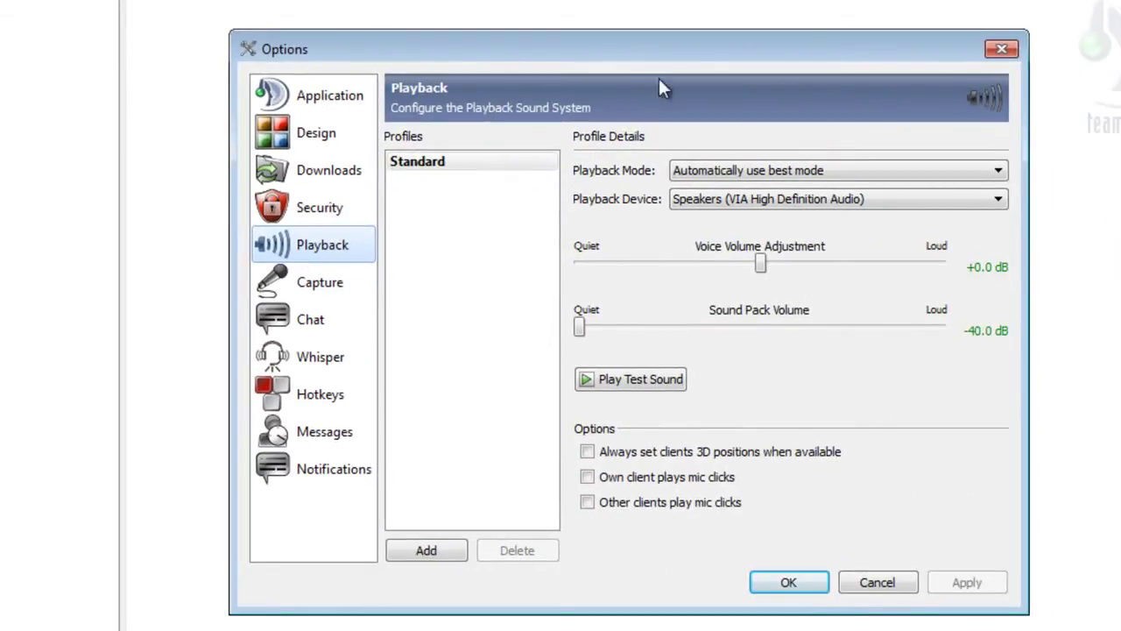
Switch back and forth between the Capture and Playback settings pages.
{"action": "left_click", "coordinate": [302, 285]}
{"action": "left_click", "coordinate": [322, 247]}
{"action": "left_click", "coordinate": [322, 289]}
{"action": "left_click", "coordinate": [334, 250]}
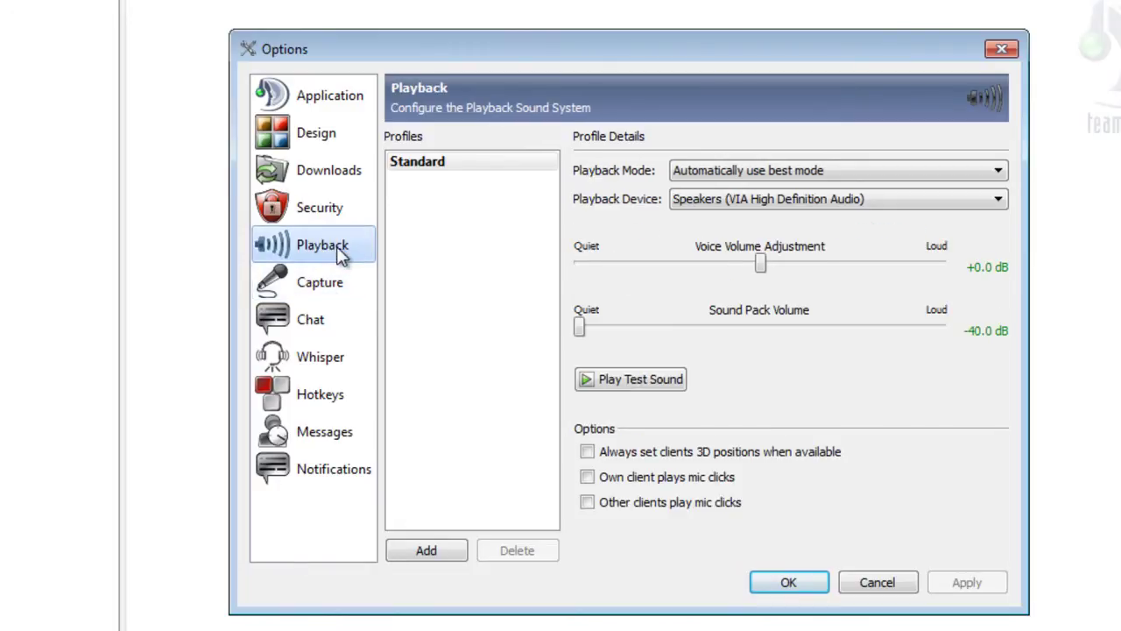
{"action": "left_click", "coordinate": [336, 280]}
{"action": "left_click", "coordinate": [339, 252]}
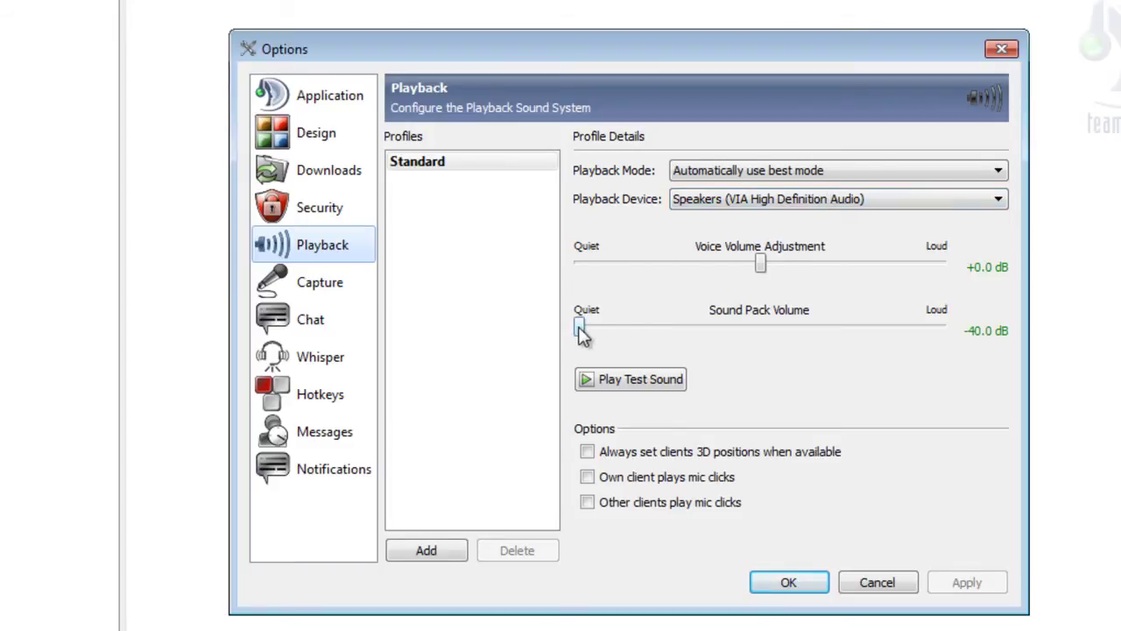
Raise the sound pack volume to -20 dB, test and apply it, keeping speakers as playback device.
{"action": "left_click_drag", "start_coordinate": [581, 328], "coordinate": [762, 327]}
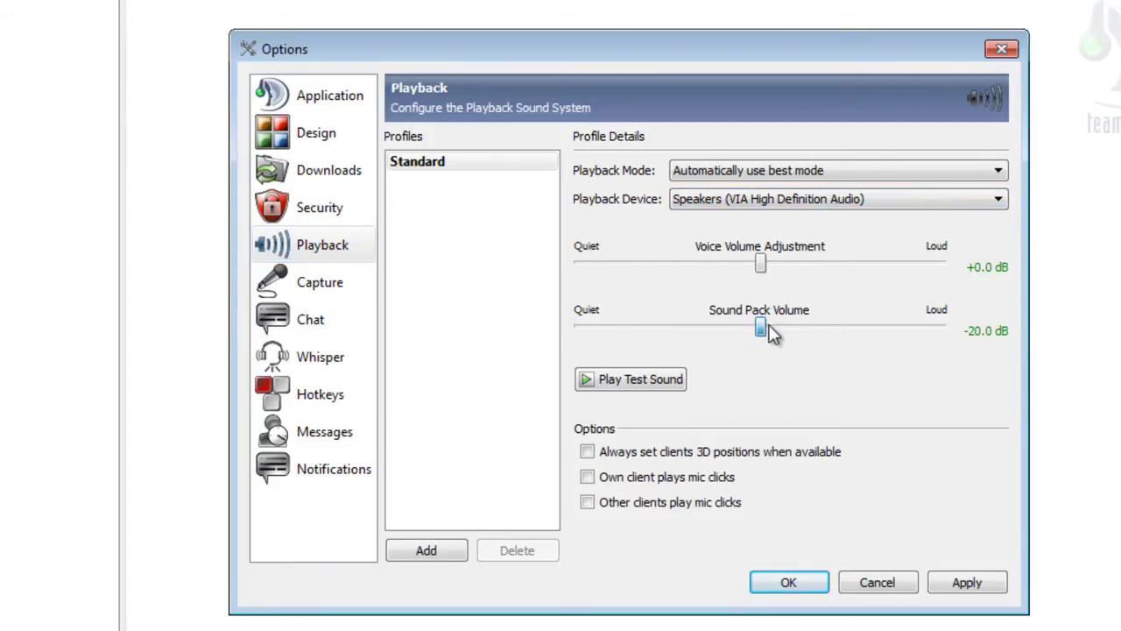
{"action": "left_click", "coordinate": [631, 380]}
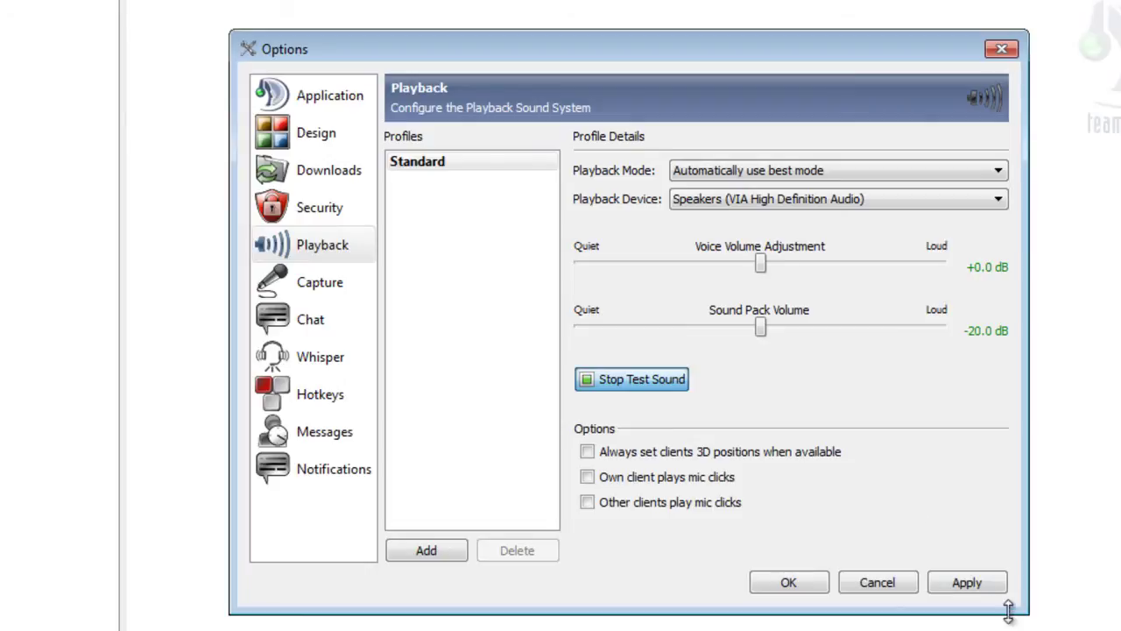
{"action": "left_click", "coordinate": [985, 584]}
{"action": "left_click", "coordinate": [646, 389]}
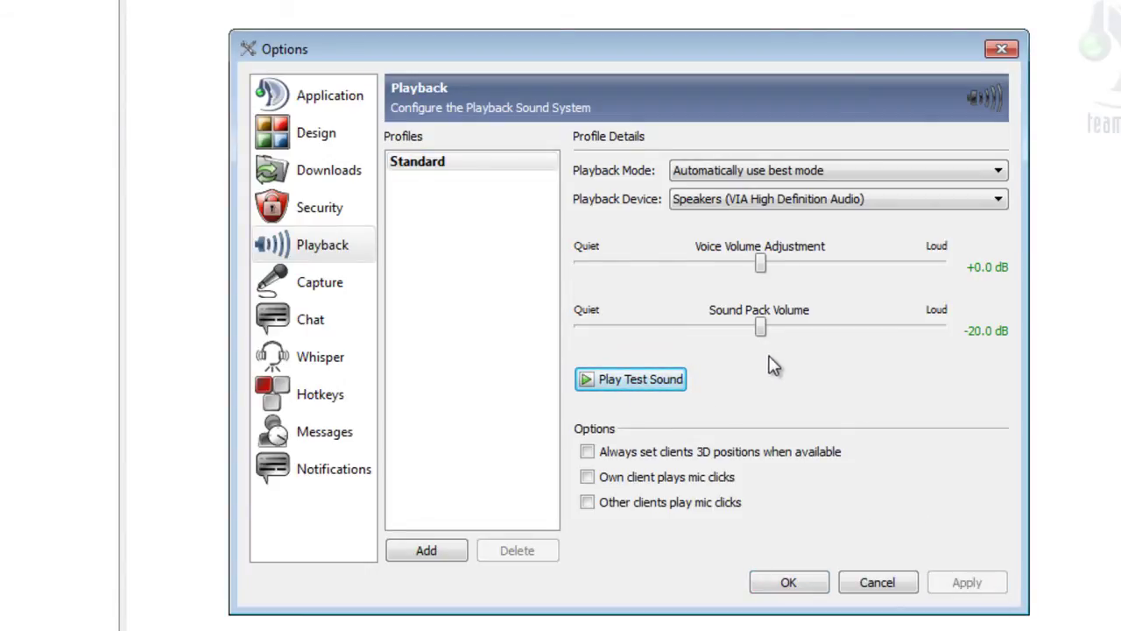
{"action": "left_click", "coordinate": [828, 200]}
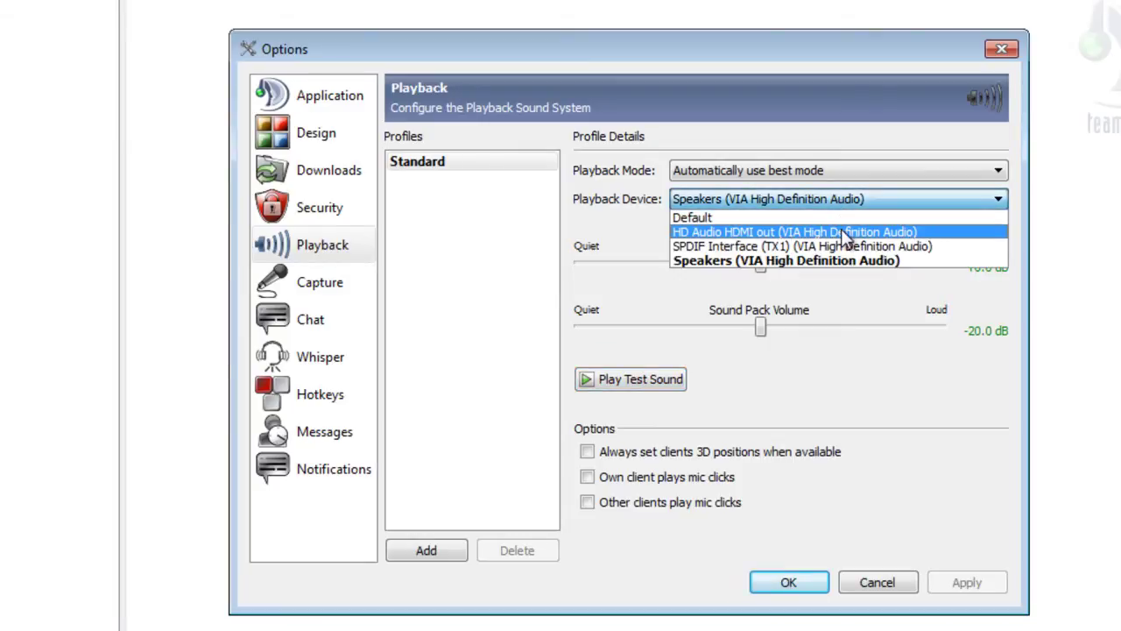
{"action": "left_click", "coordinate": [857, 261]}
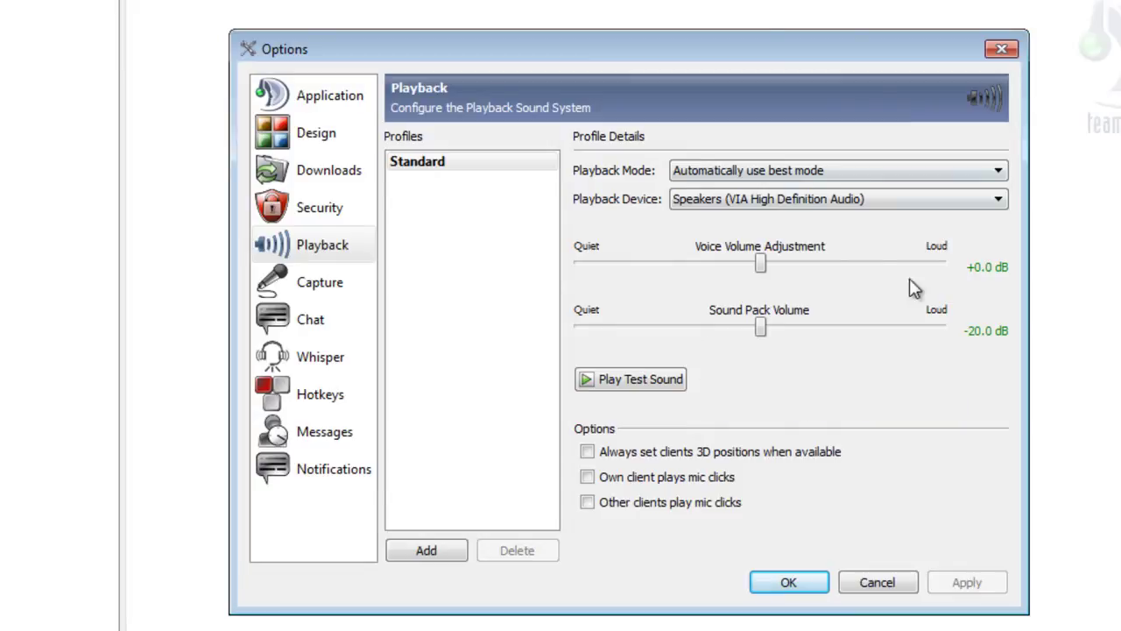
Lower the sound pack volume to -40 dB, test and save it, then reopen Options on Capture.
{"action": "left_click_drag", "start_coordinate": [759, 321], "coordinate": [568, 326]}
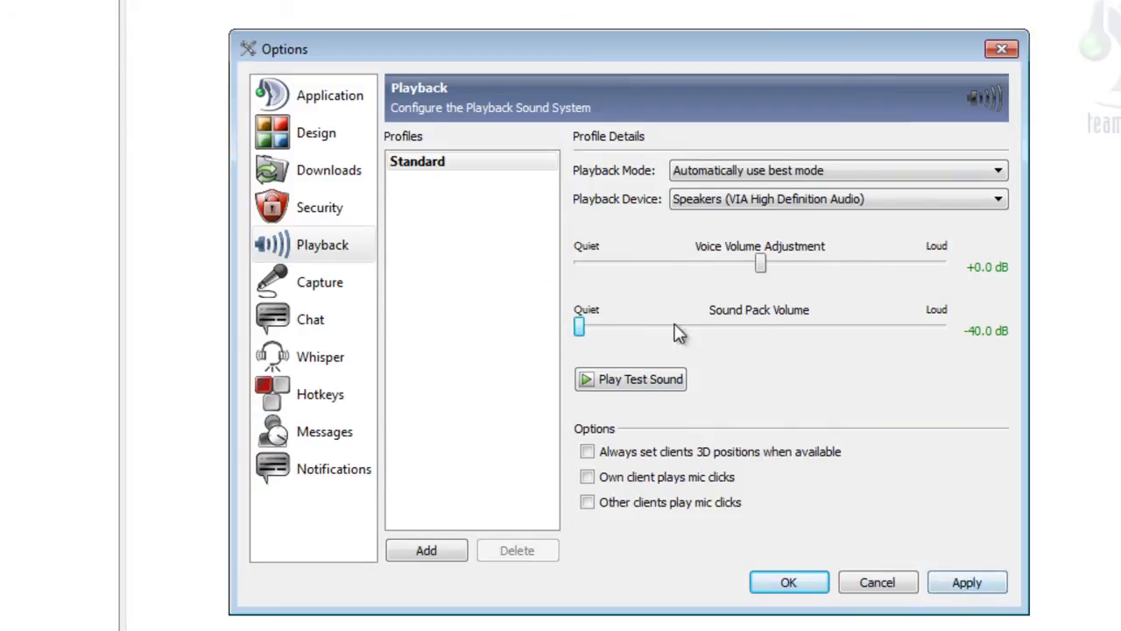
{"action": "left_click", "coordinate": [637, 382]}
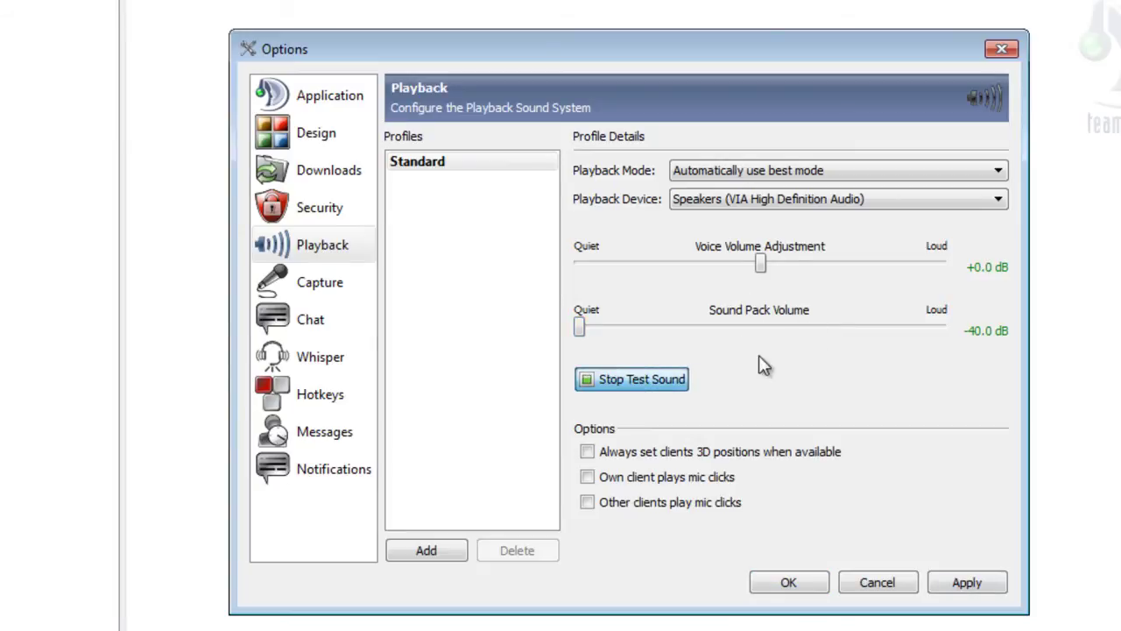
{"action": "left_click", "coordinate": [986, 589]}
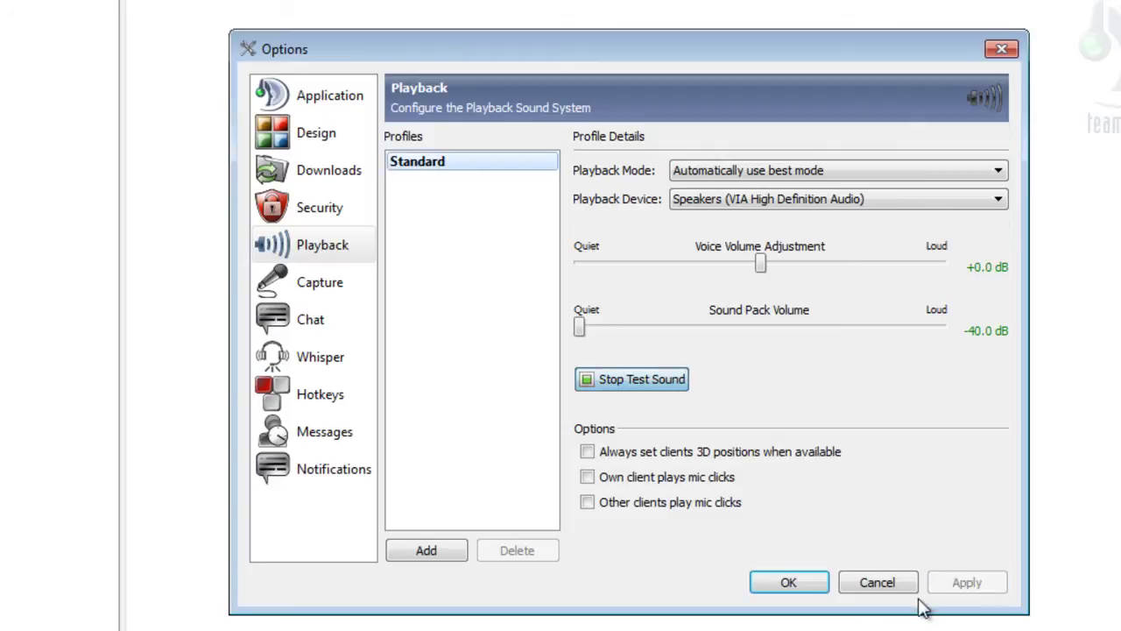
{"action": "left_click", "coordinate": [793, 583]}
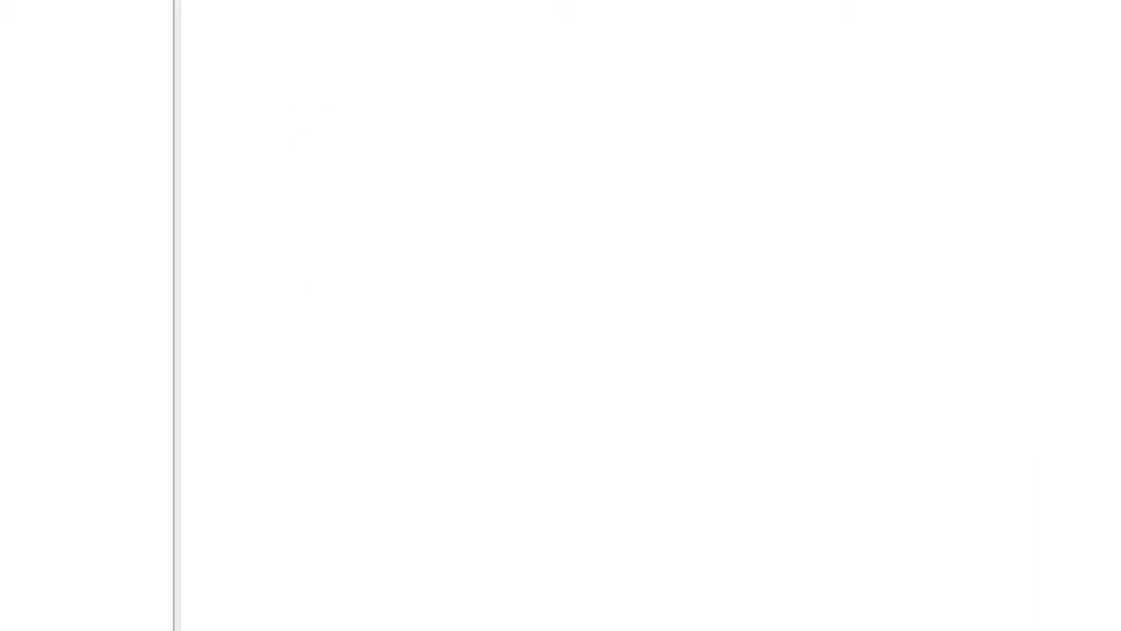
{"action": "left_click", "coordinate": [292, 14]}
{"action": "left_click", "coordinate": [412, 133]}
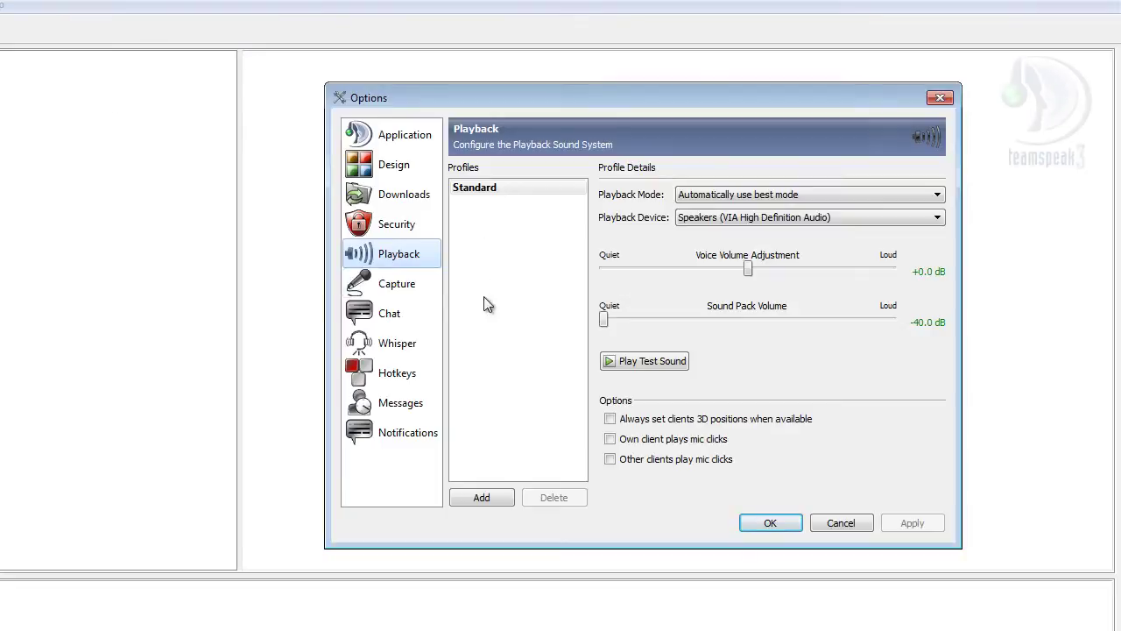
{"action": "left_click", "coordinate": [412, 291]}
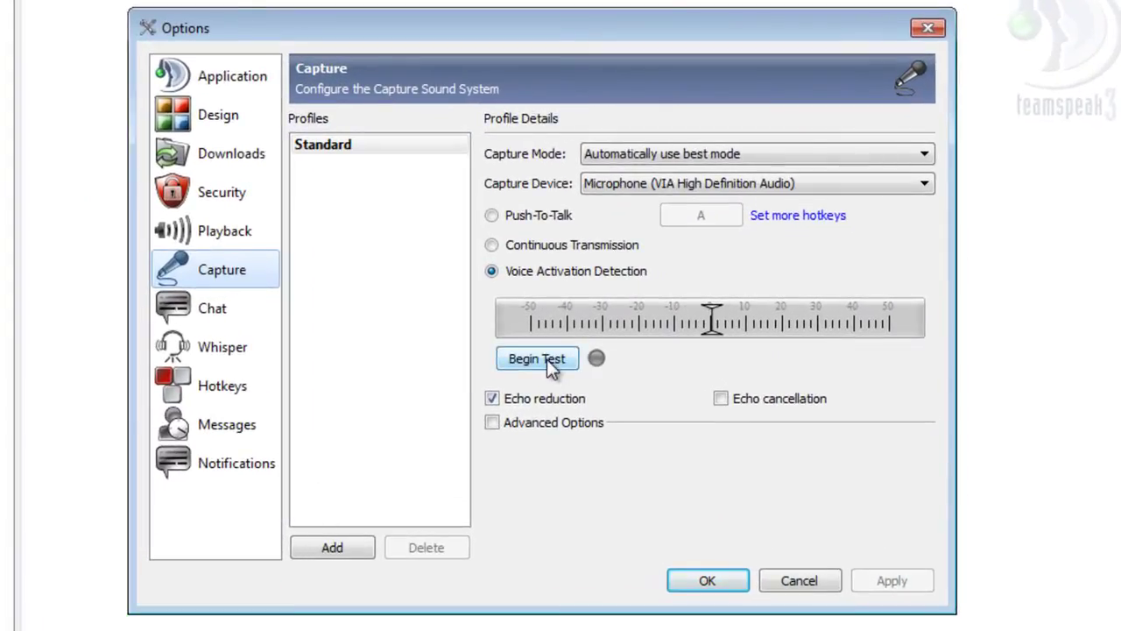
Begin the microphone test and select Push-To-Talk, which uses hotkey A.
{"action": "left_click", "coordinate": [538, 360]}
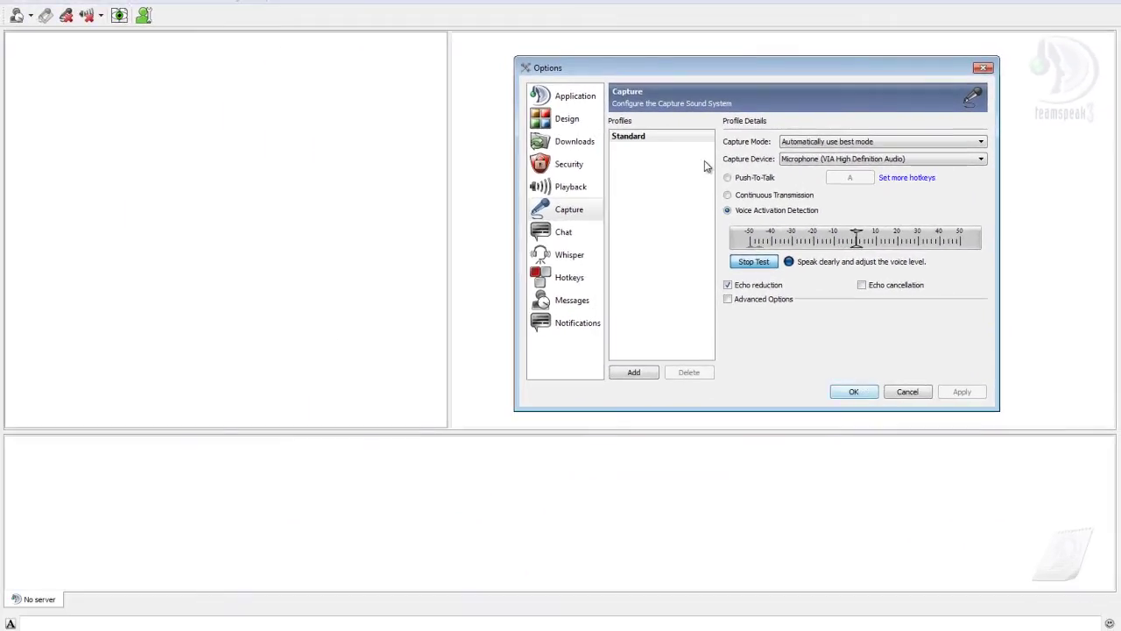
{"action": "left_click", "coordinate": [727, 179]}
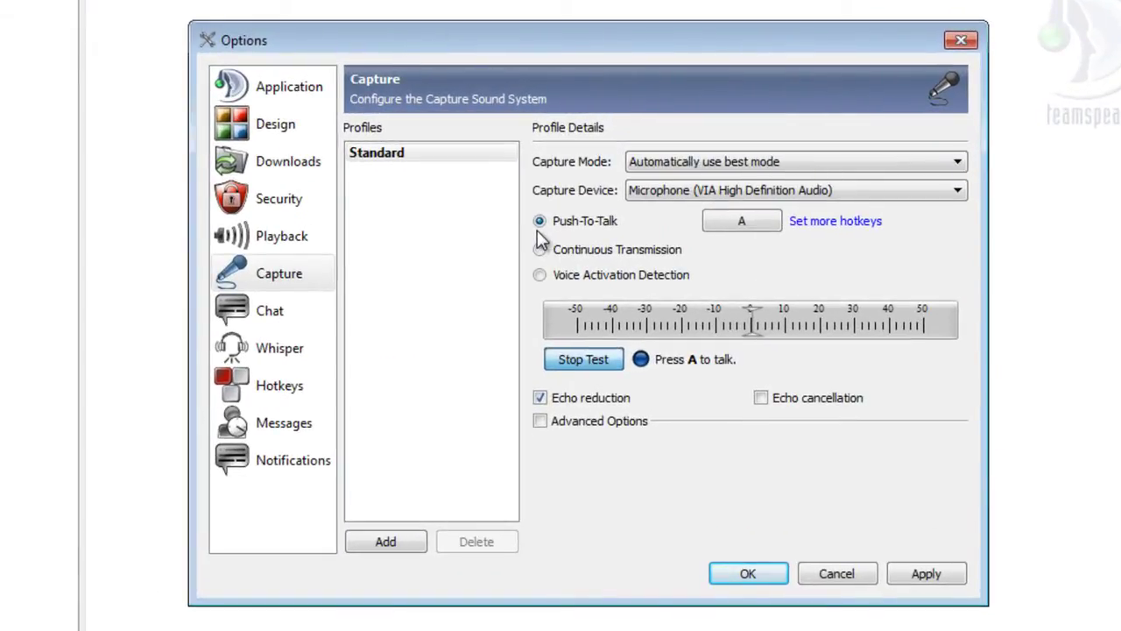
{"action": "mouse_move", "coordinate": [638, 251]}
Assign X as the Push-To-Talk hotkey and hold X to check the microphone activates.
{"action": "left_click", "coordinate": [740, 221]}
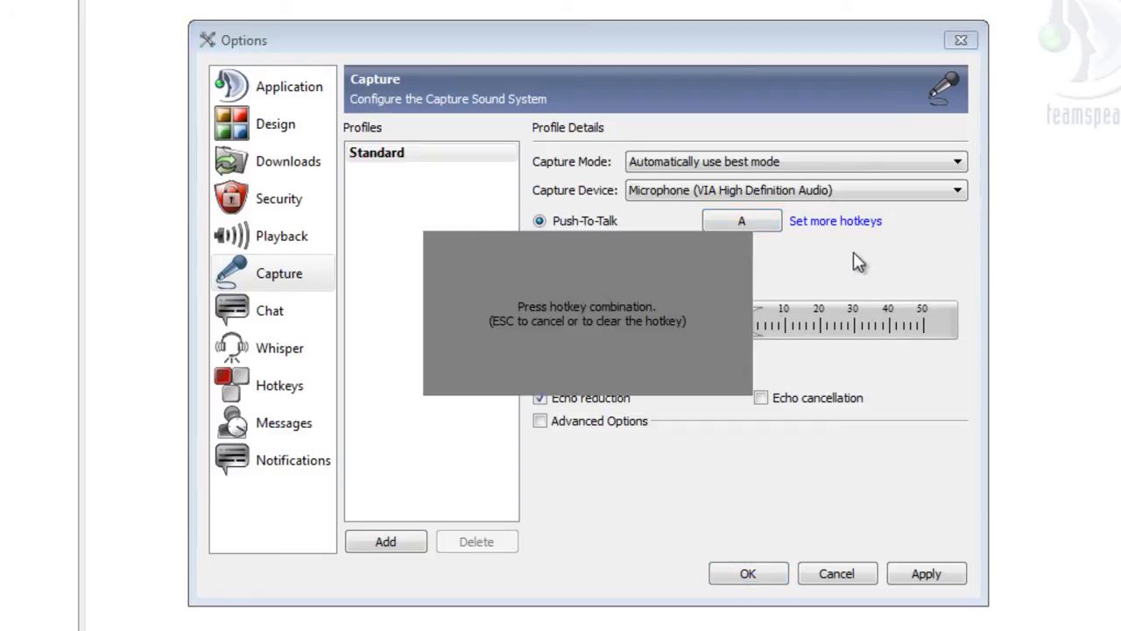
{"action": "key", "text": "x"}
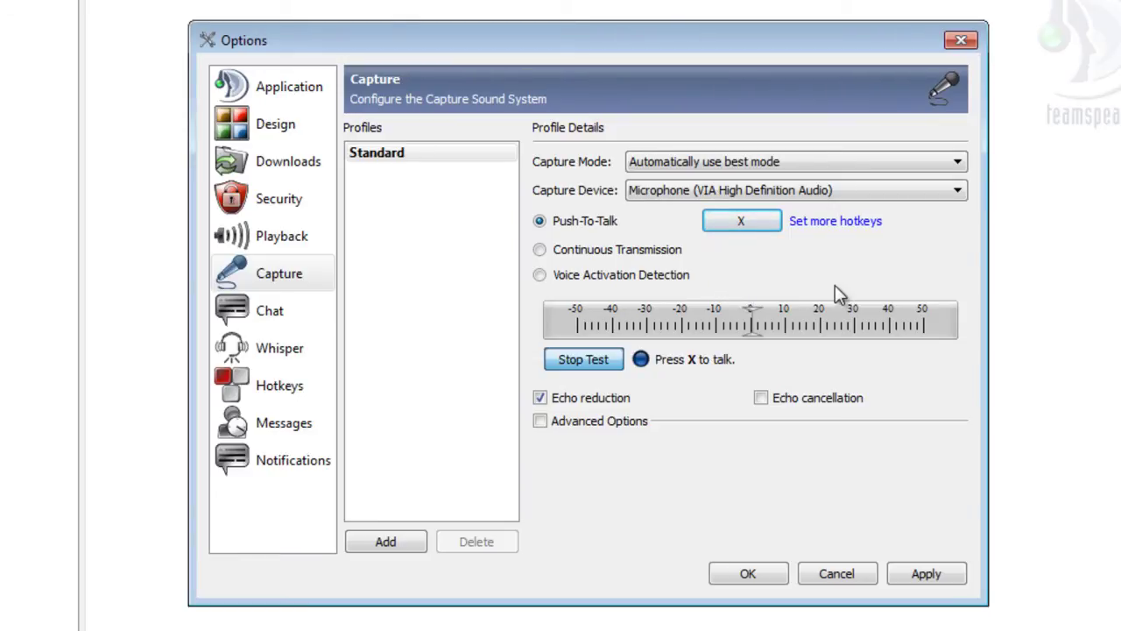
{"action": "key", "text": "x"}
Select Voice Activation Detection with a threshold near 0, keep Echo reduction enabled, and save with OK.
{"action": "left_click", "coordinate": [540, 274]}
{"action": "mouse_move", "coordinate": [754, 334]}
{"action": "left_mouse_down"}
{"action": "mouse_move", "coordinate": [867, 331]}
{"action": "mouse_move", "coordinate": [754, 331]}
{"action": "left_mouse_up"}
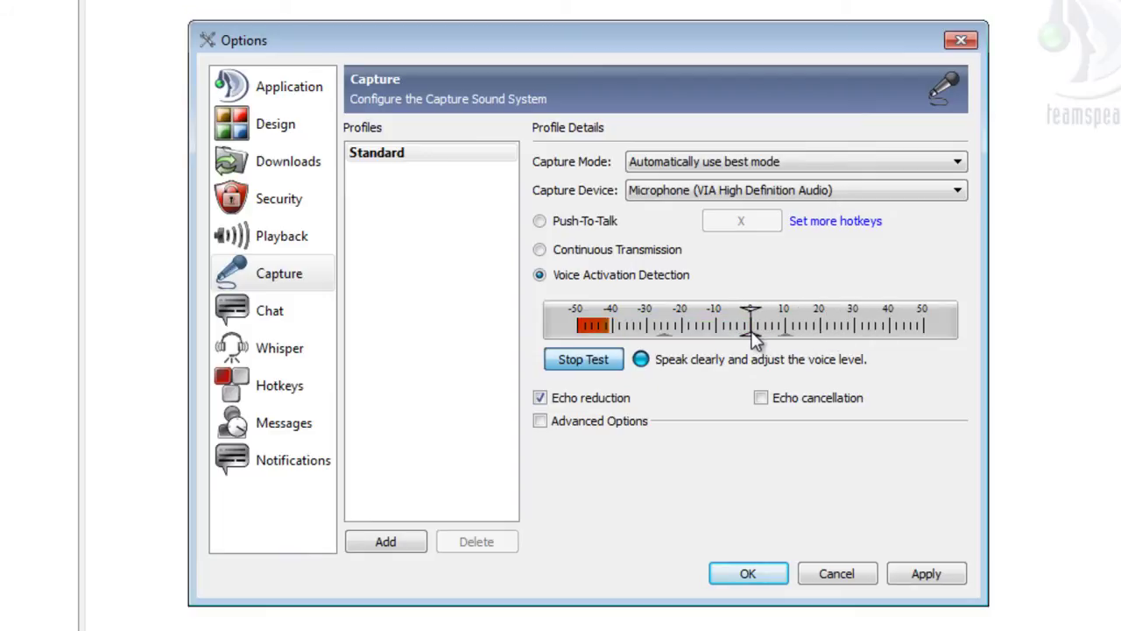
{"action": "left_click", "coordinate": [932, 574]}
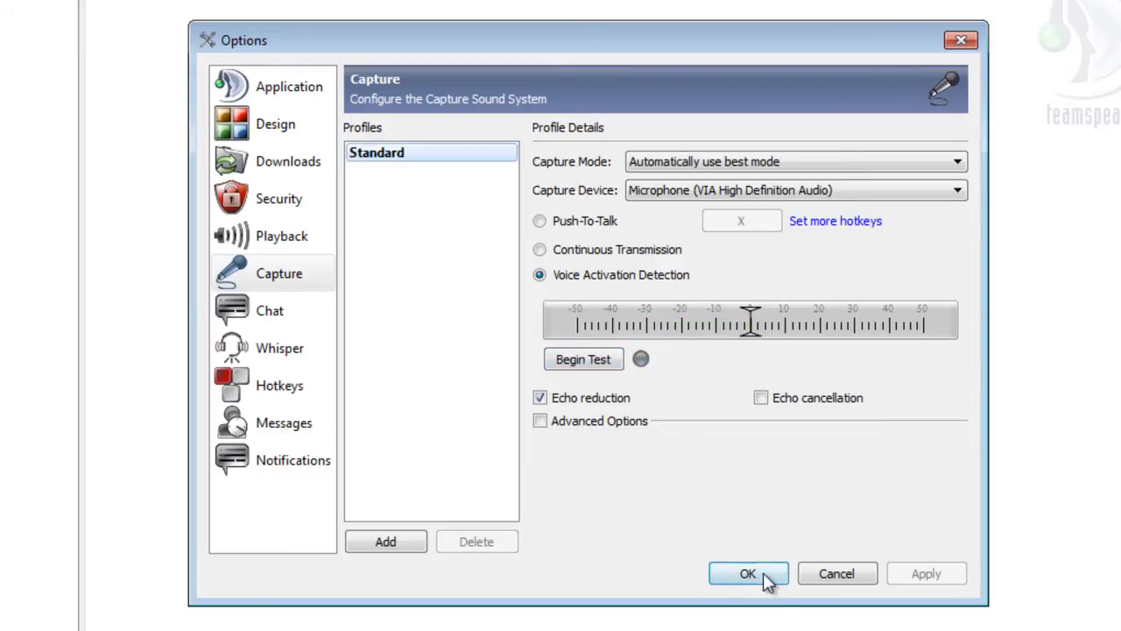
{"action": "left_click", "coordinate": [539, 398]}
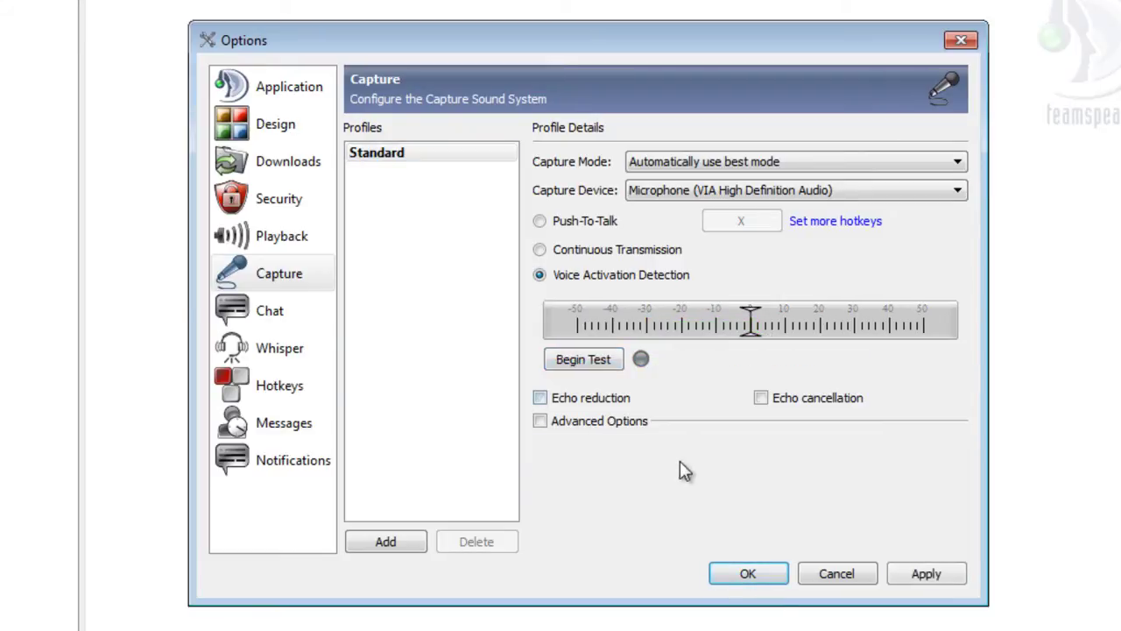
{"action": "left_click", "coordinate": [539, 397]}
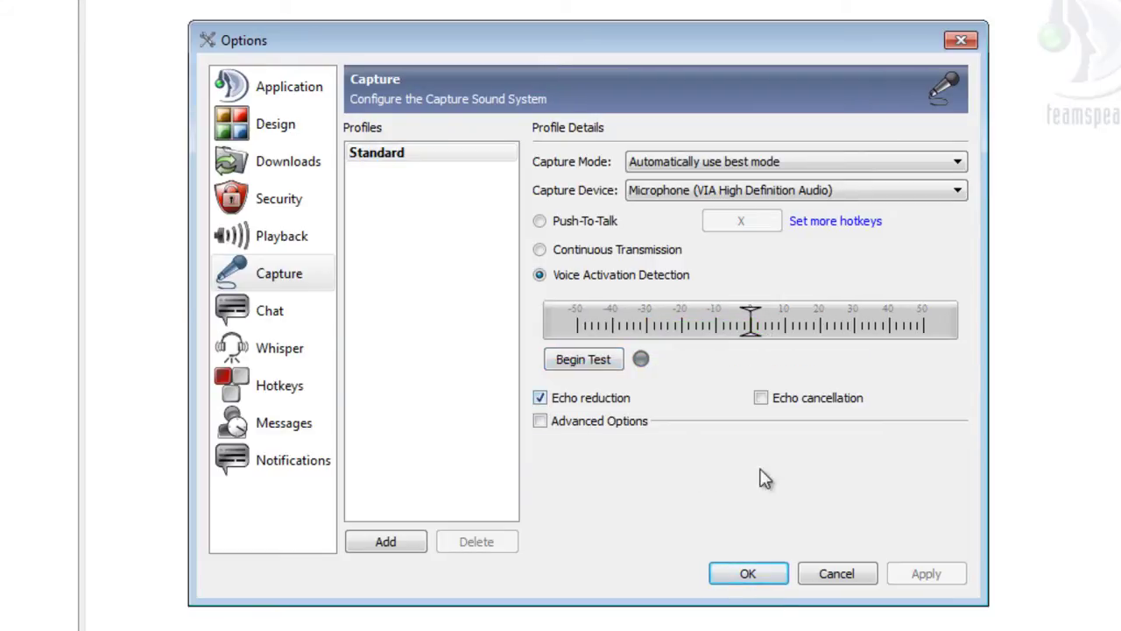
{"action": "left_click", "coordinate": [747, 574]}
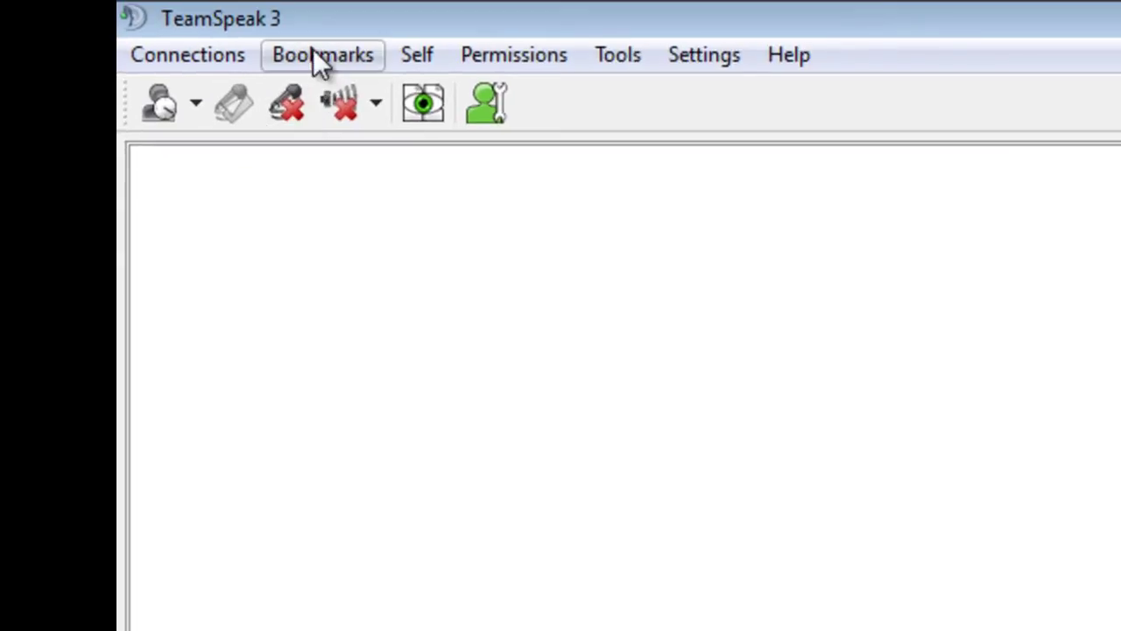
{"action": "left_click", "coordinate": [682, 58]}
{"action": "left_click", "coordinate": [993, 210]}
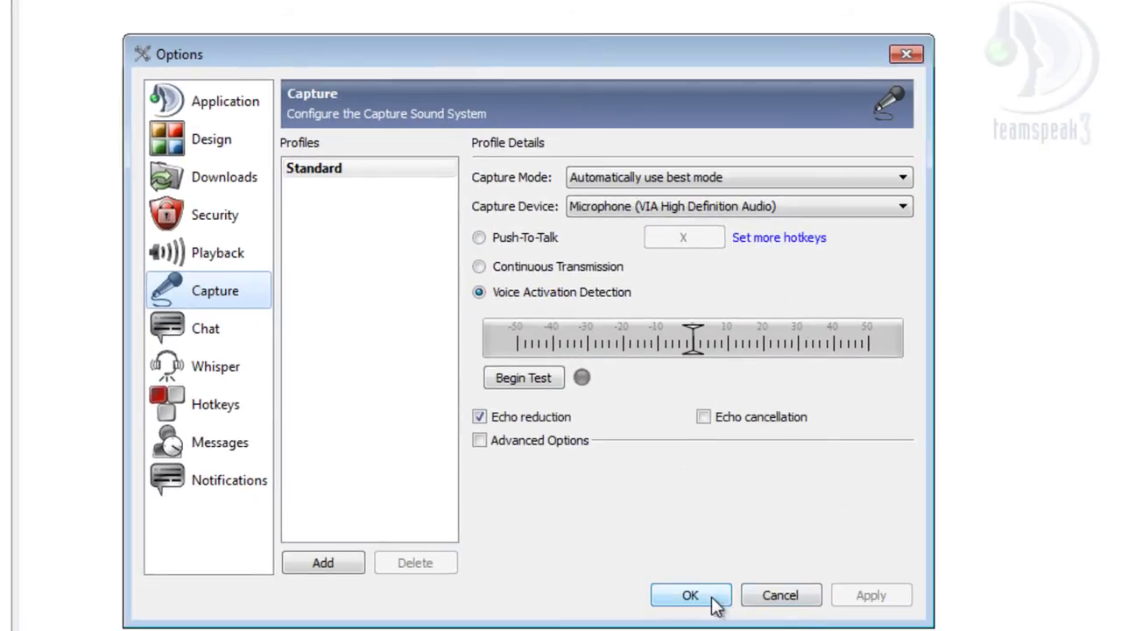
{"action": "left_click", "coordinate": [691, 596]}
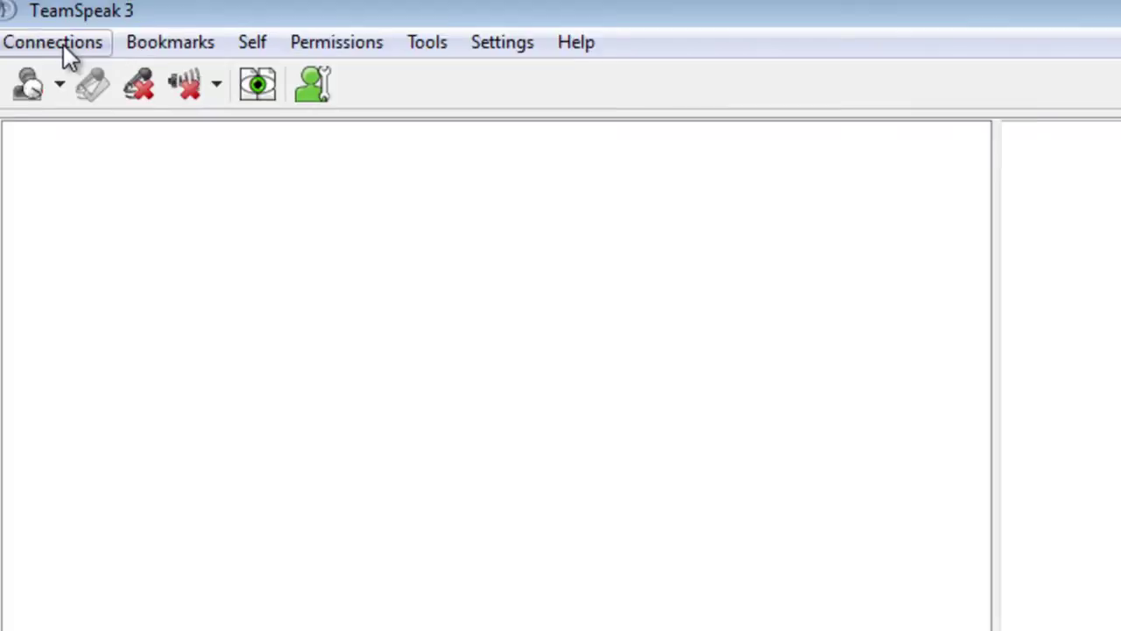
{"action": "left_click", "coordinate": [21, 36]}
{"action": "mouse_move", "coordinate": [208, 43]}
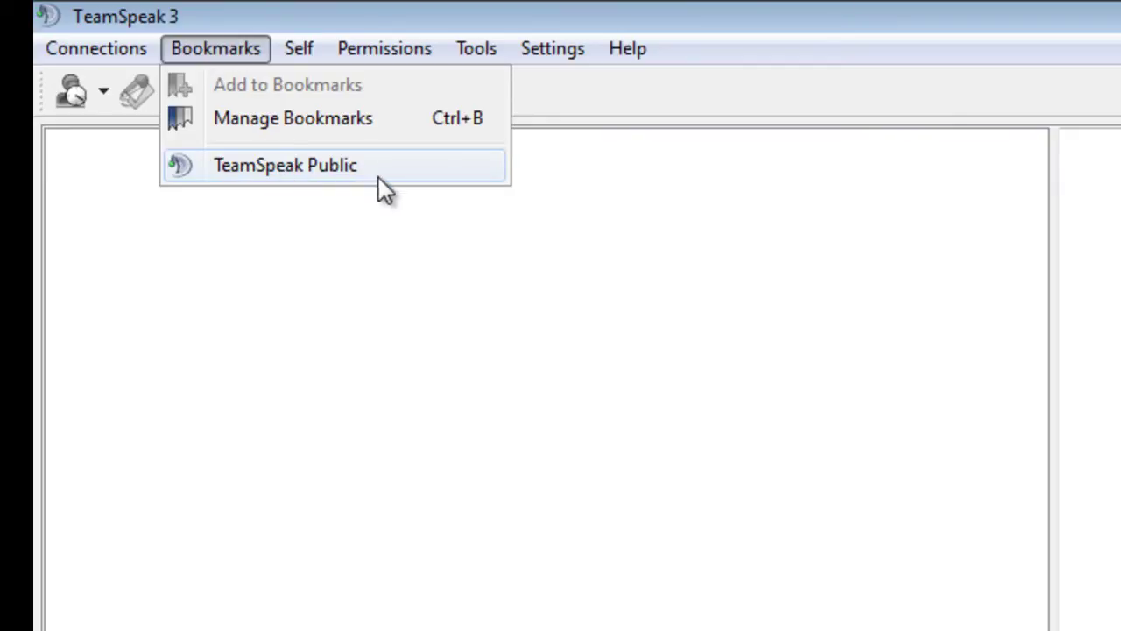
{"action": "left_click", "coordinate": [328, 219]}
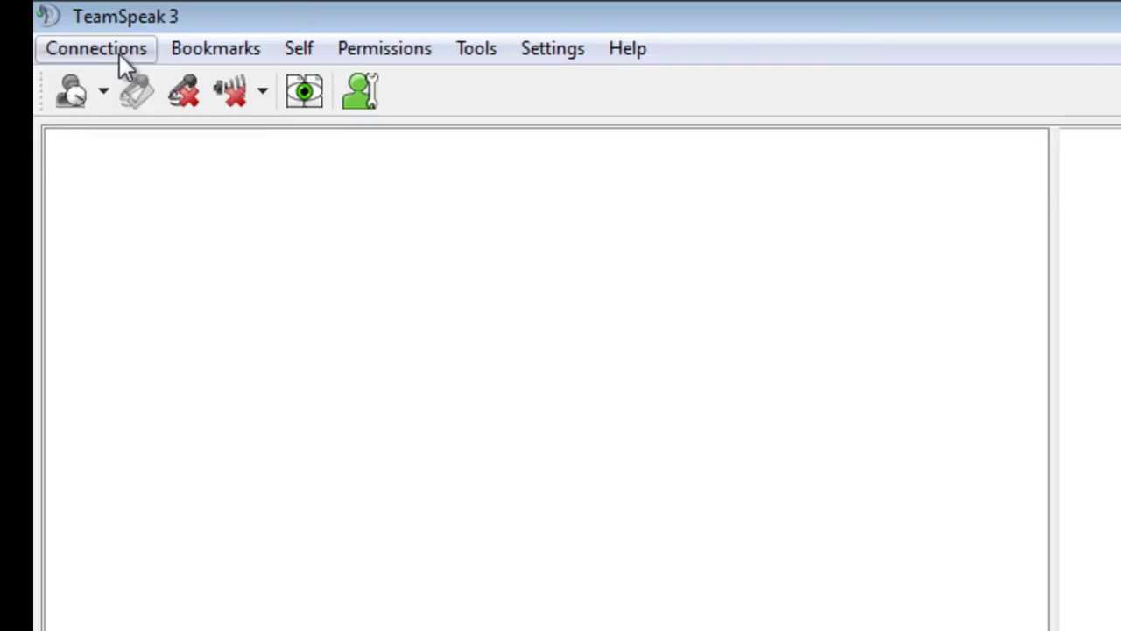
Connect to voice.teamspeak.com using the nickname 'Test'.
{"action": "left_click", "coordinate": [119, 52]}
{"action": "left_click", "coordinate": [117, 85]}
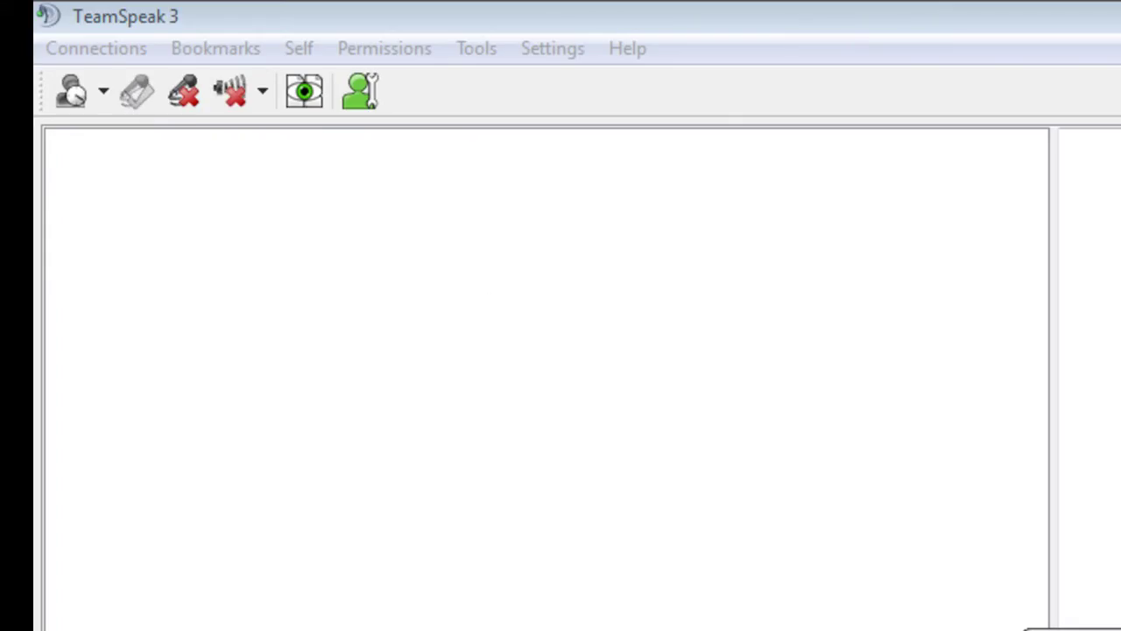
{"action": "type", "text": "Tes"}
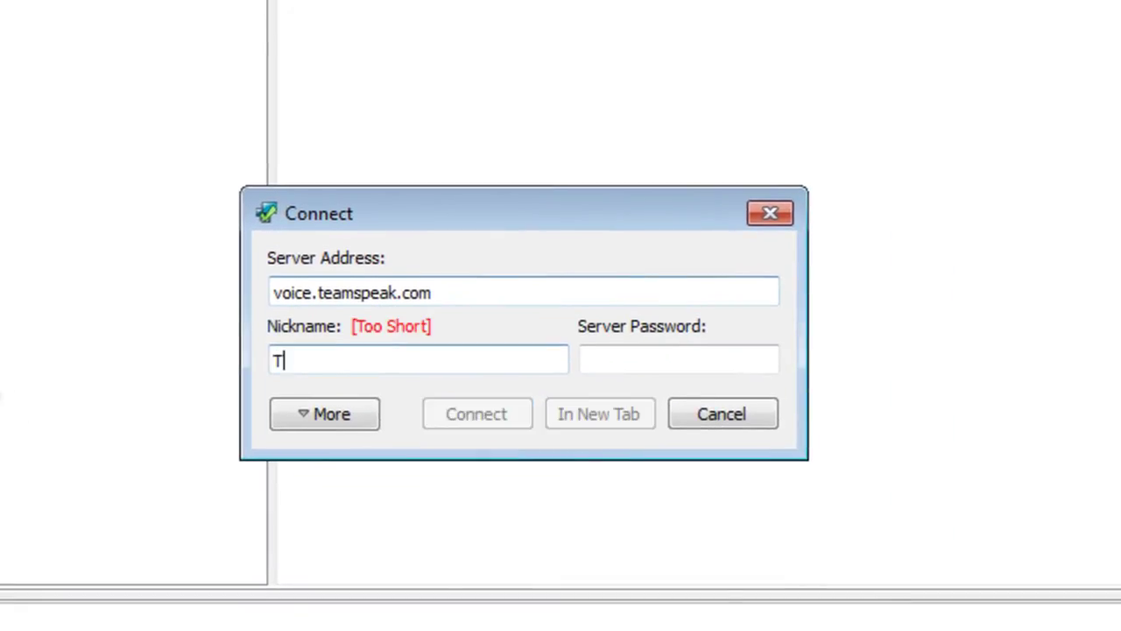
{"action": "type", "text": "t"}
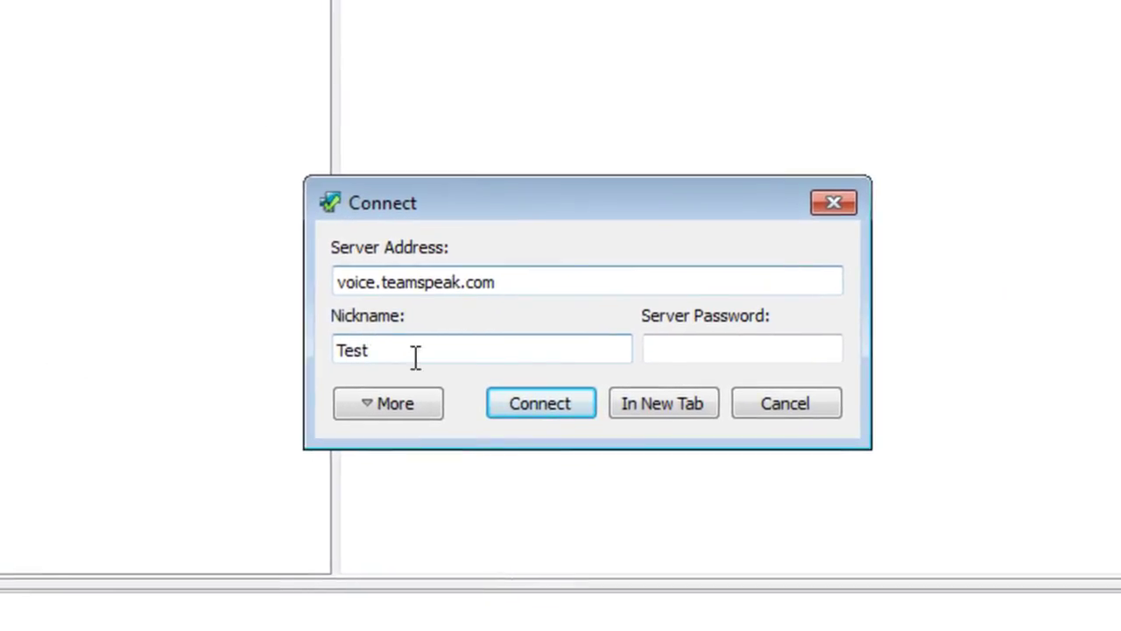
{"action": "left_click", "coordinate": [542, 404]}
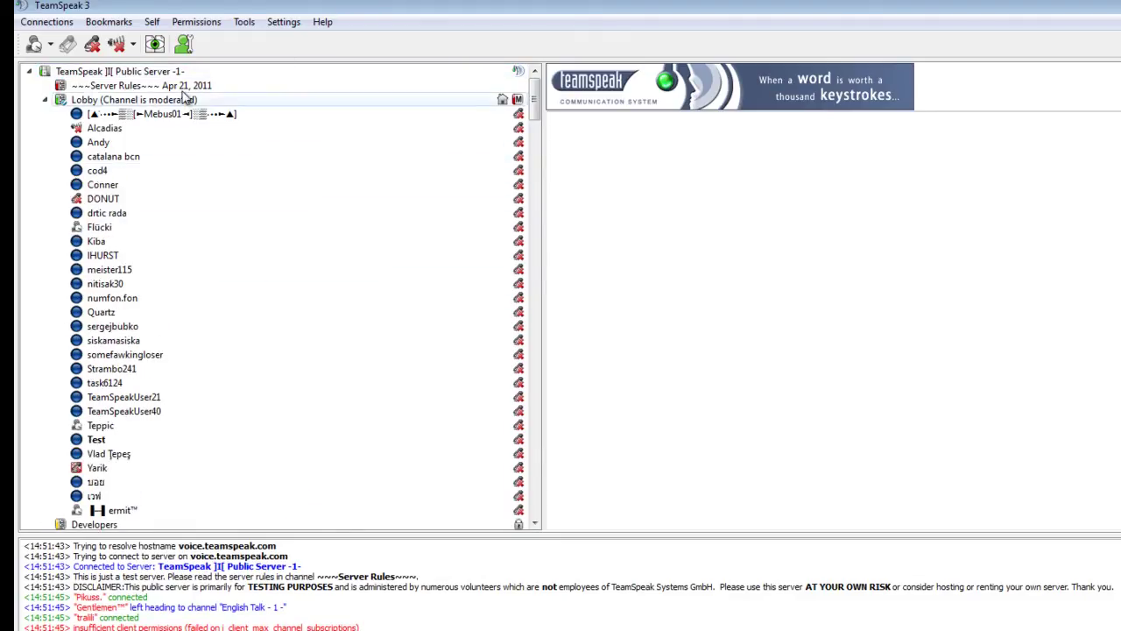
{"action": "left_click", "coordinate": [294, 24]}
{"action": "left_click", "coordinate": [307, 105]}
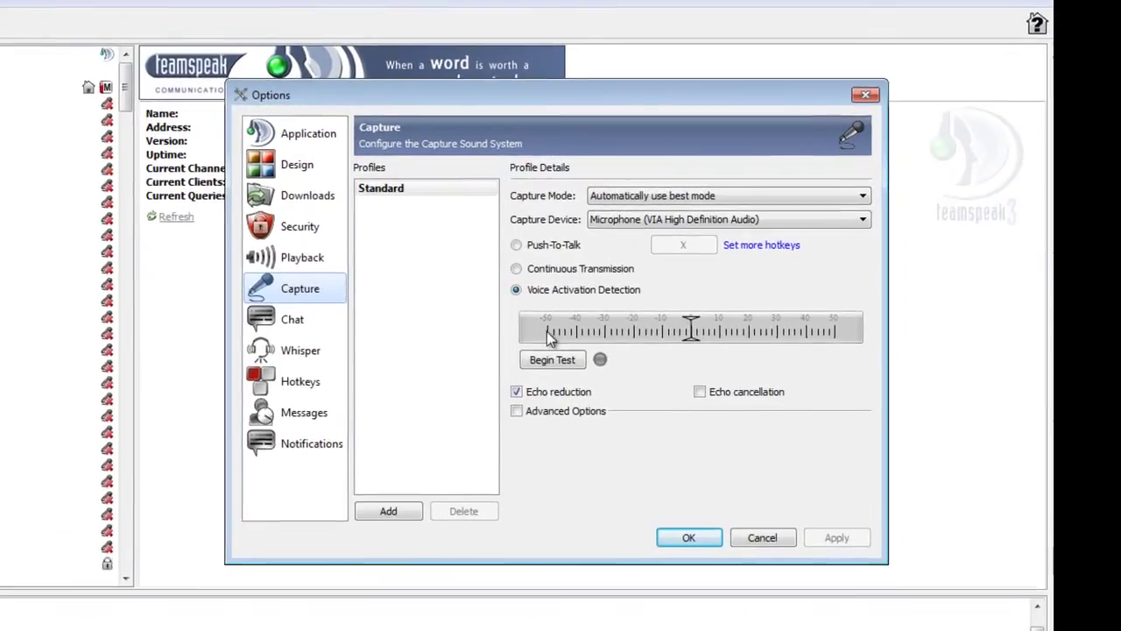
{"action": "left_click", "coordinate": [279, 257]}
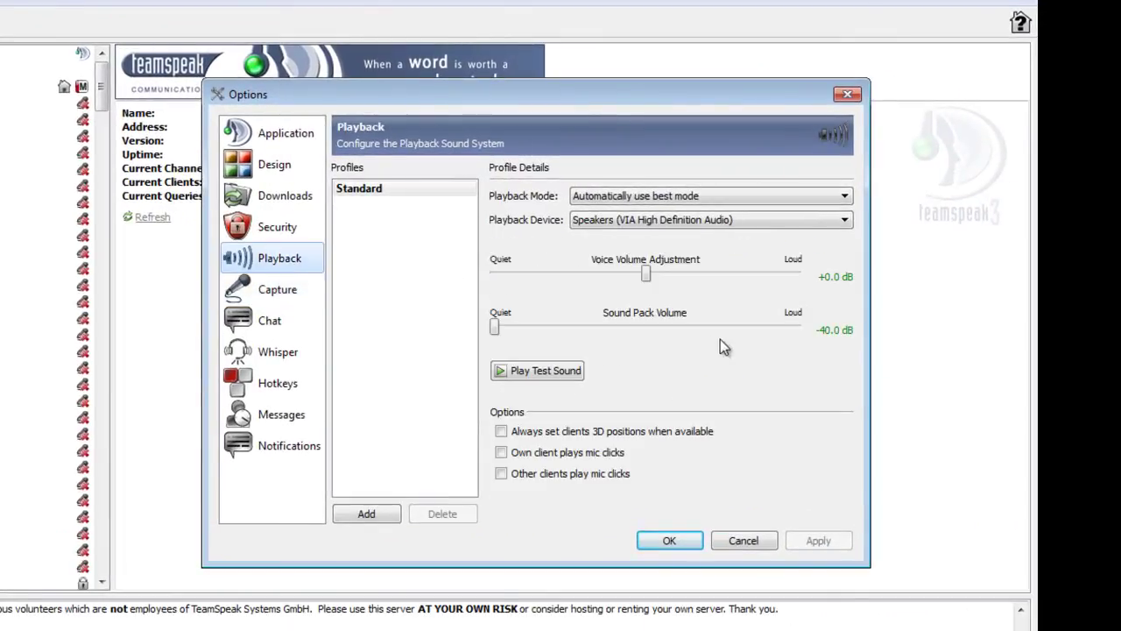
{"action": "left_click", "coordinate": [653, 327]}
{"action": "left_click", "coordinate": [651, 327]}
{"action": "left_click", "coordinate": [573, 371]}
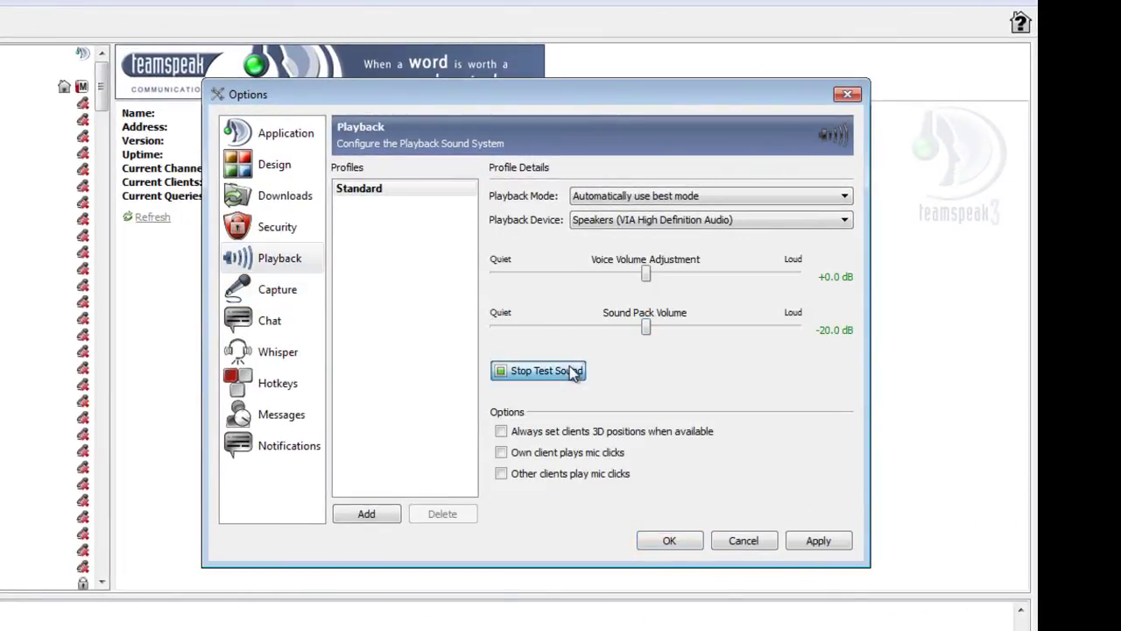
{"action": "left_click", "coordinate": [844, 543]}
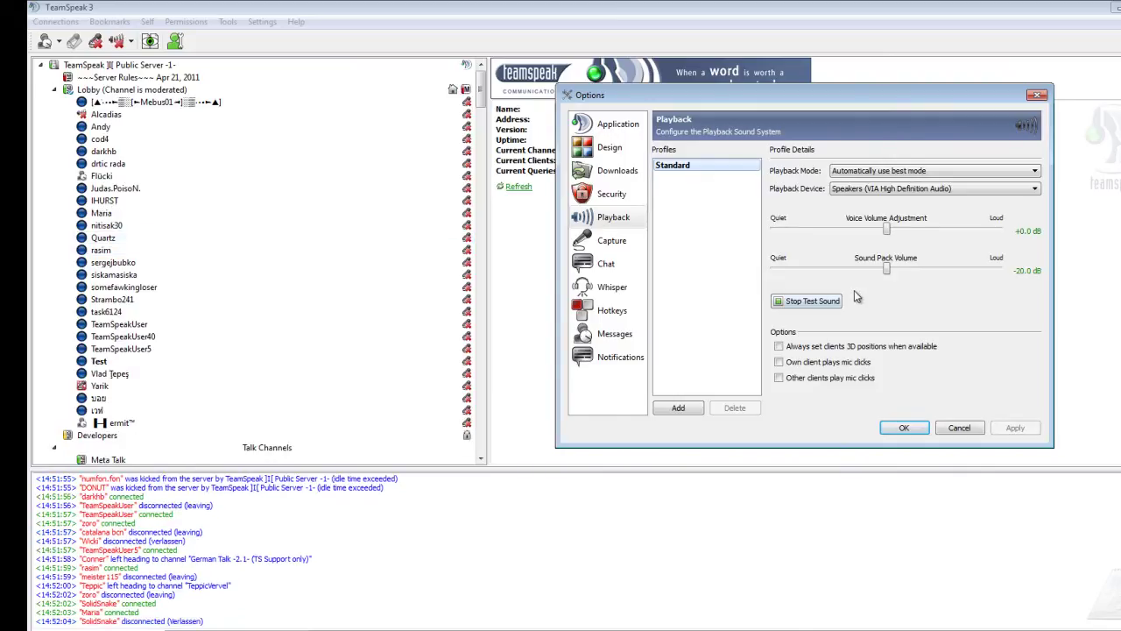
{"action": "left_click_drag", "start_coordinate": [885, 270], "coordinate": [774, 270]}
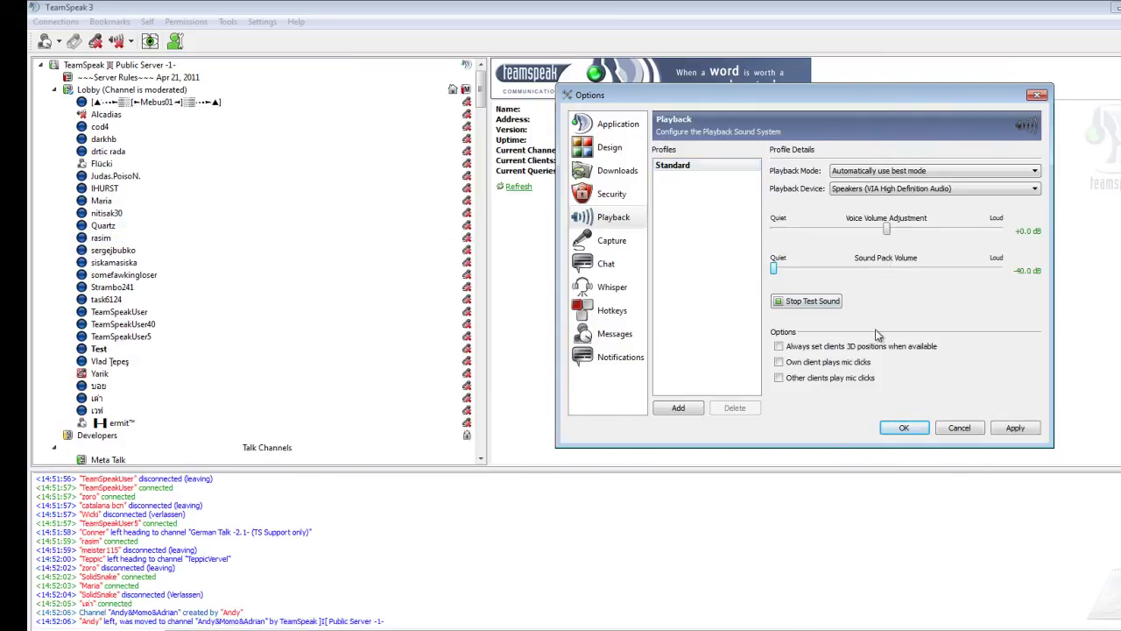
{"action": "left_click", "coordinate": [1015, 428]}
{"action": "left_click", "coordinate": [904, 428]}
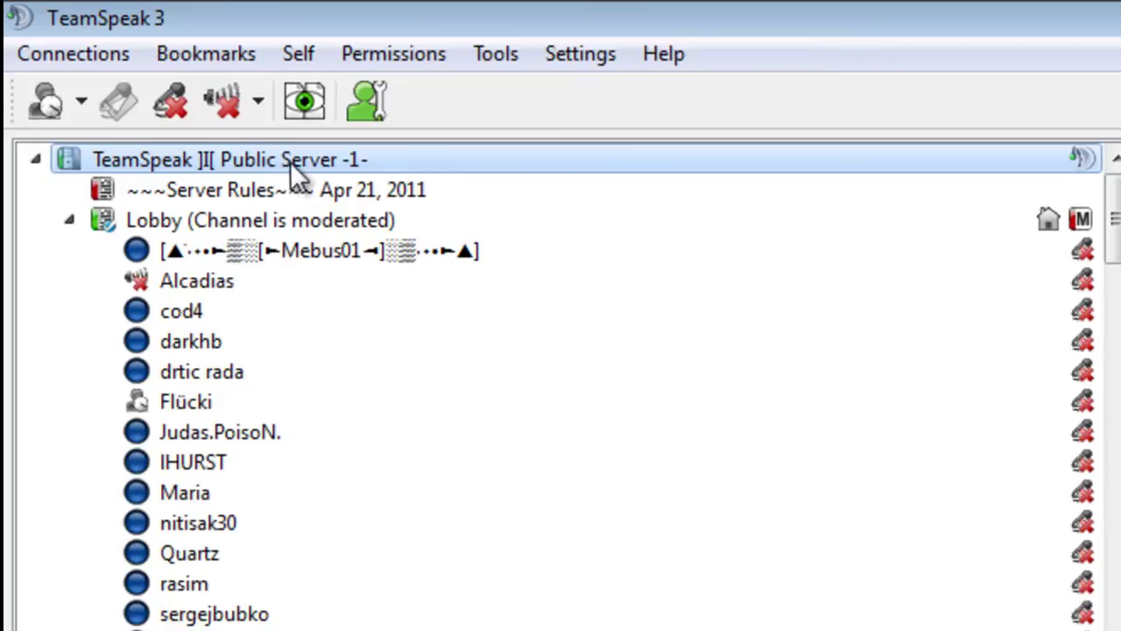
Create a channel named 'Test' on the public server, protected with a channel password.
{"action": "right_click", "coordinate": [290, 157]}
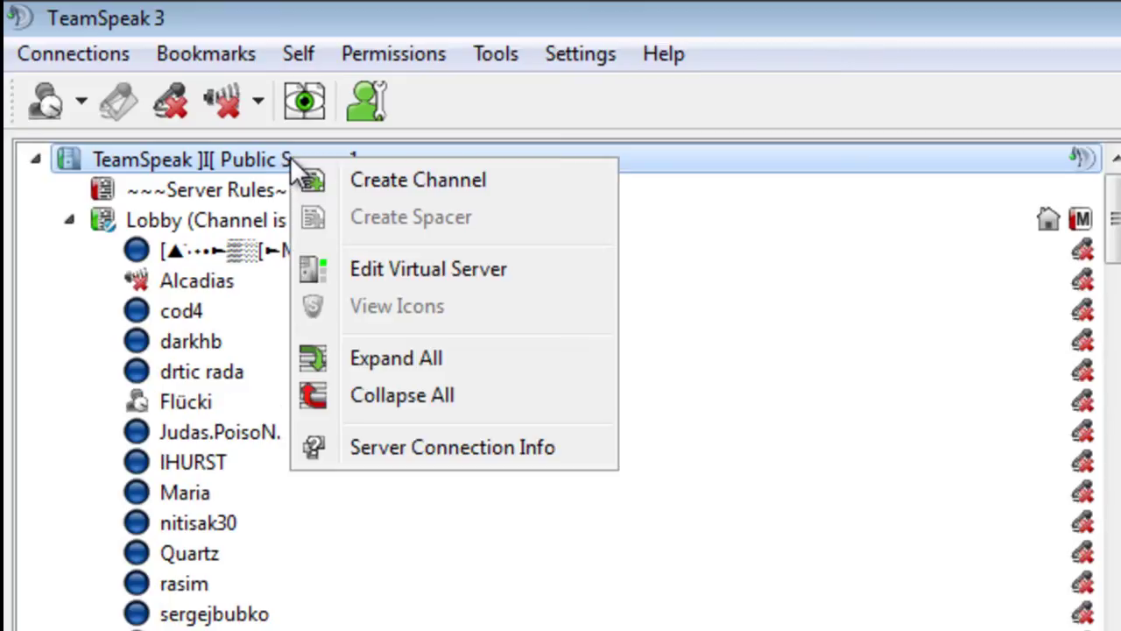
{"action": "left_click", "coordinate": [403, 177]}
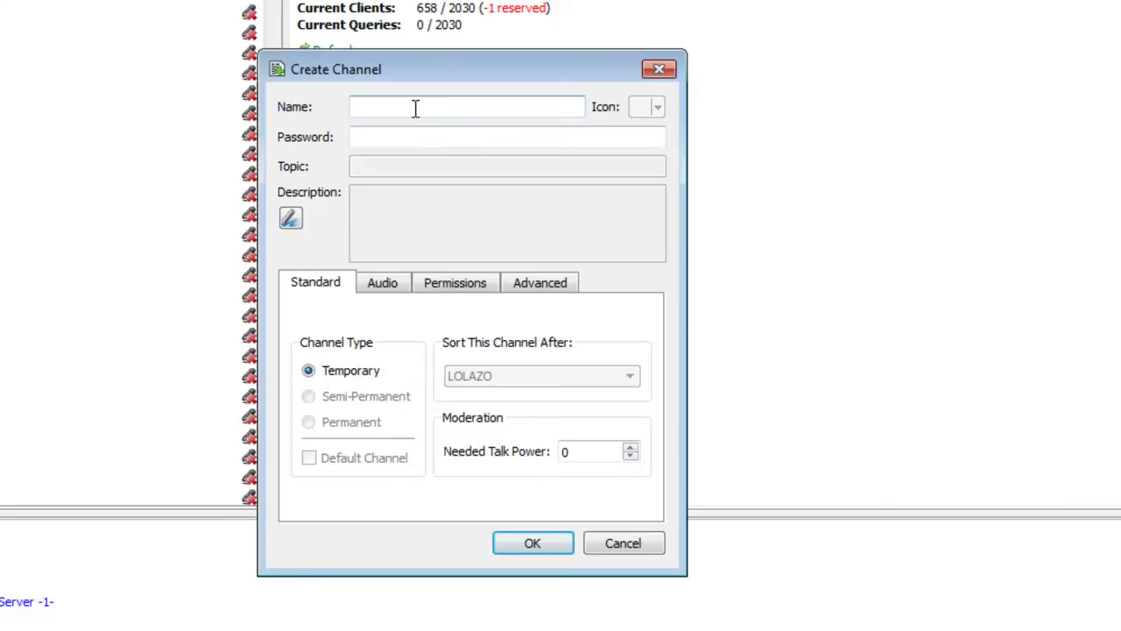
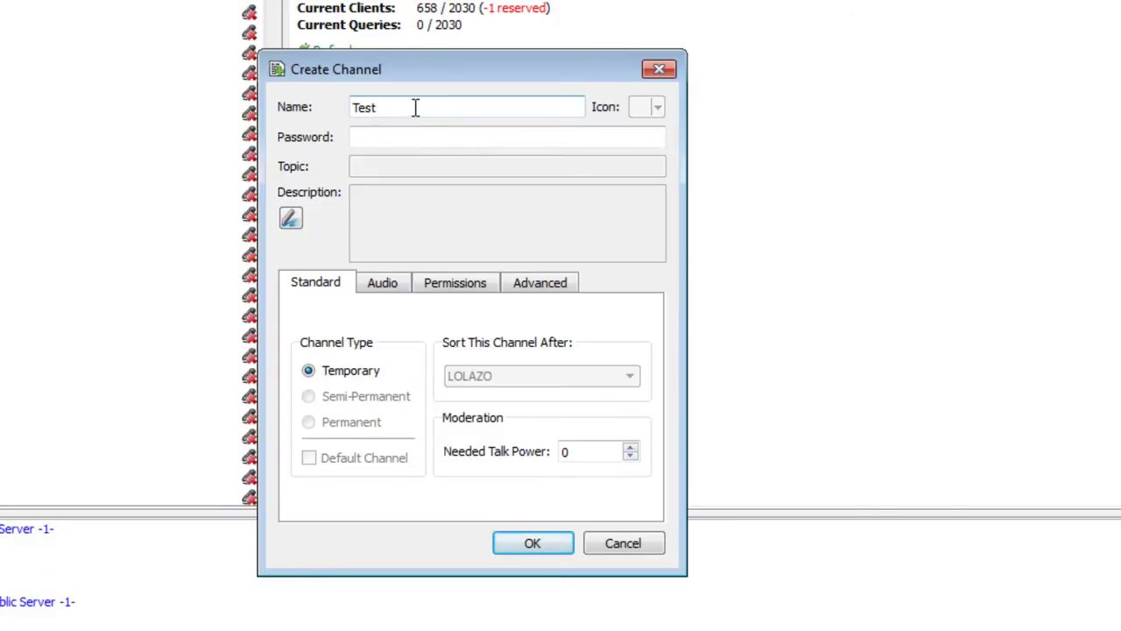
{"action": "left_click", "coordinate": [397, 140]}
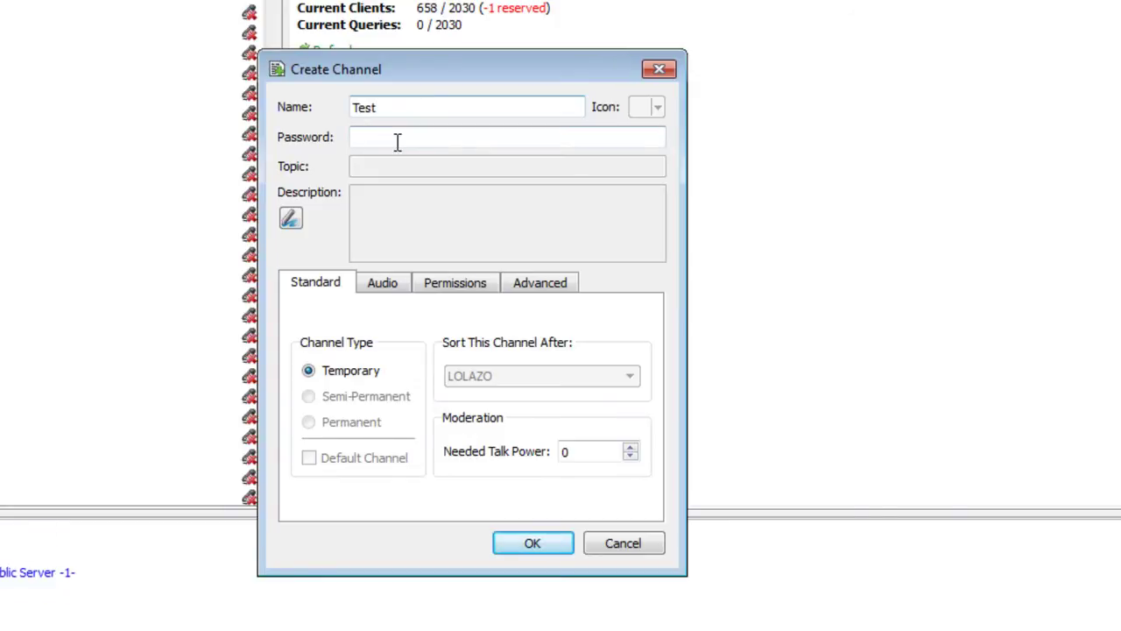
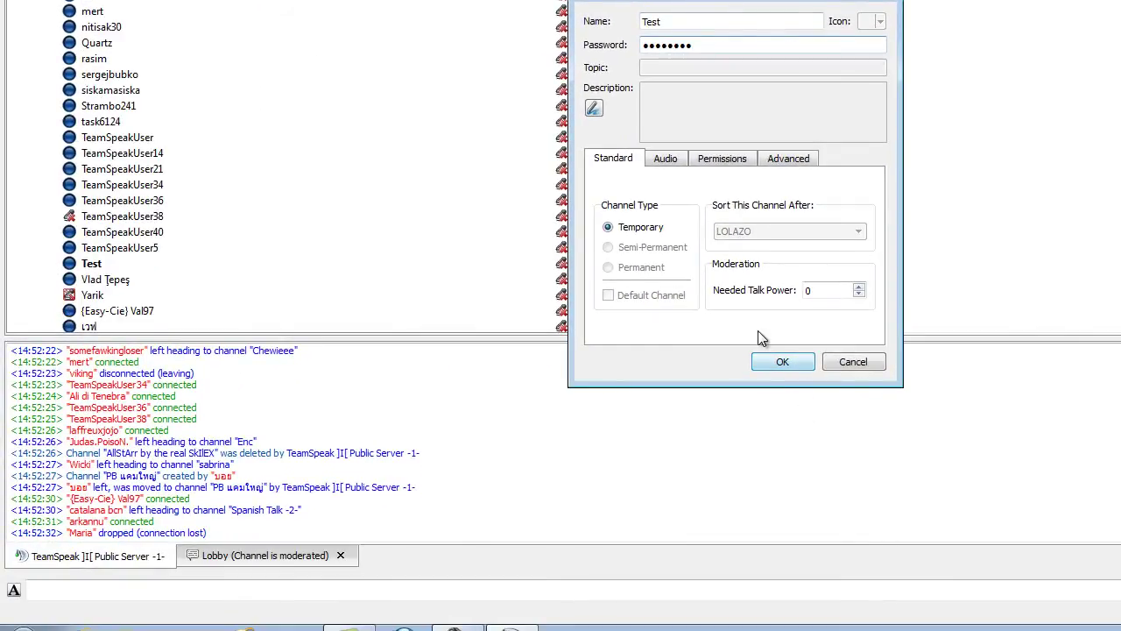
{"action": "left_click", "coordinate": [796, 364]}
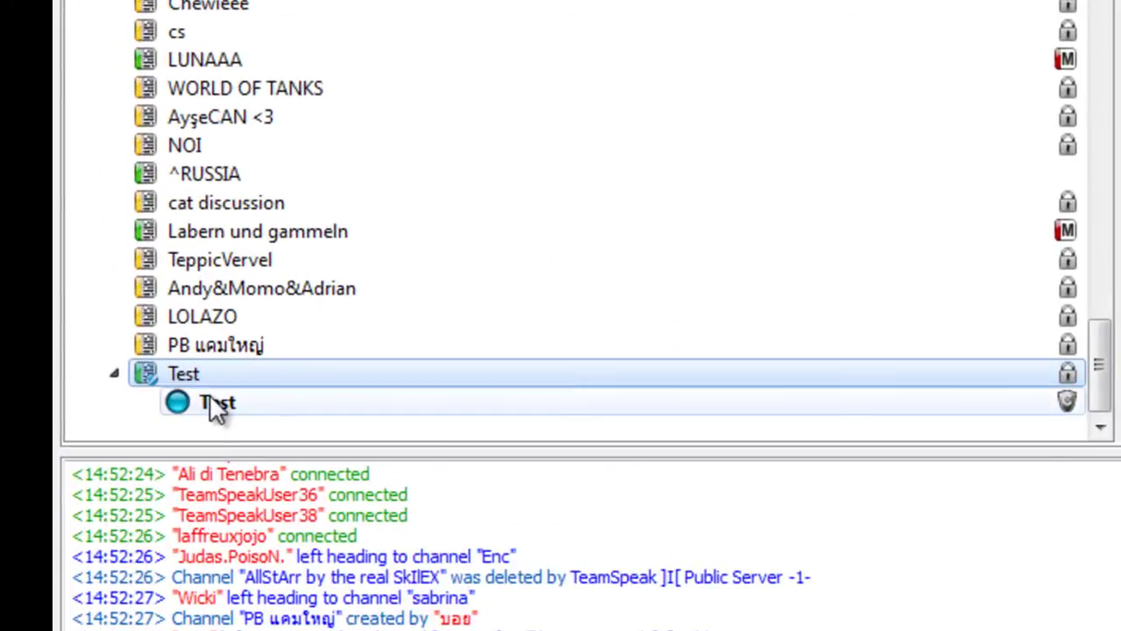
View the details of the Test channel and of your own client Test.
{"action": "left_click", "coordinate": [224, 401]}
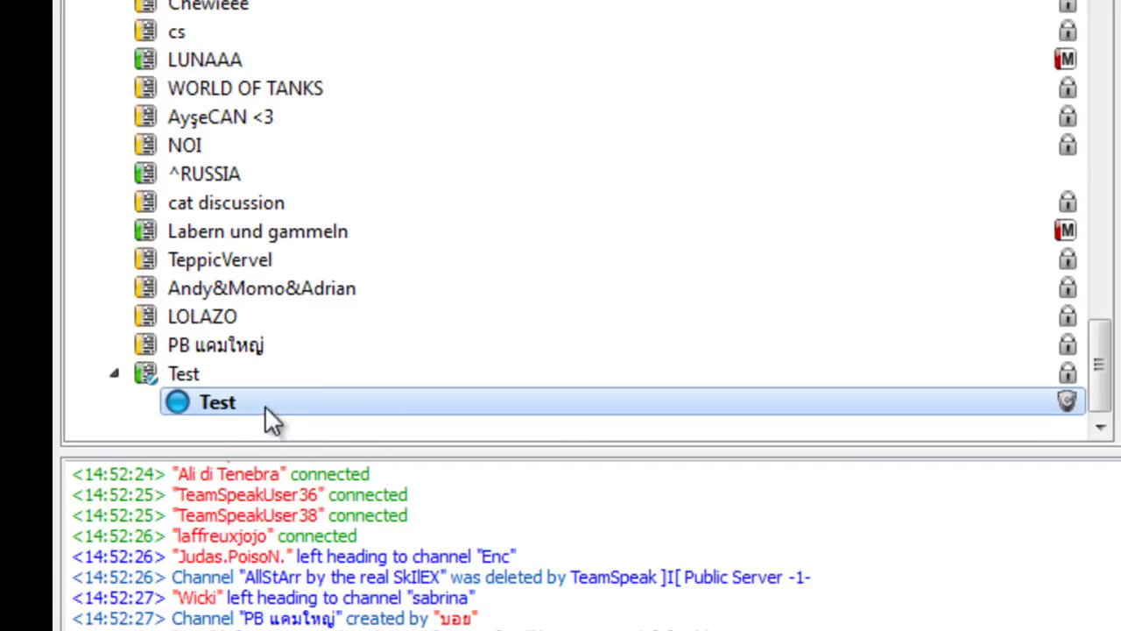
{"action": "left_click", "coordinate": [207, 373]}
{"action": "left_click", "coordinate": [213, 401]}
{"action": "left_click", "coordinate": [197, 375]}
{"action": "left_click", "coordinate": [202, 395]}
{"action": "left_click", "coordinate": [188, 372]}
{"action": "left_click", "coordinate": [215, 401]}
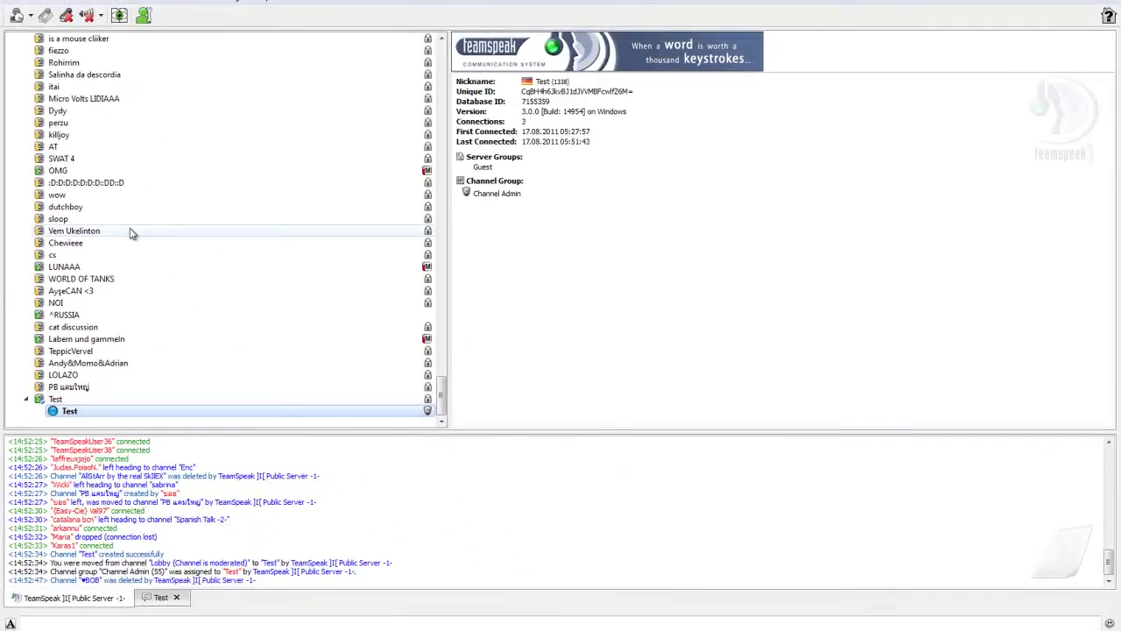
Open and close the Bookmarks menu, then close the TeamSpeak window.
{"action": "left_click", "coordinate": [81, 1]}
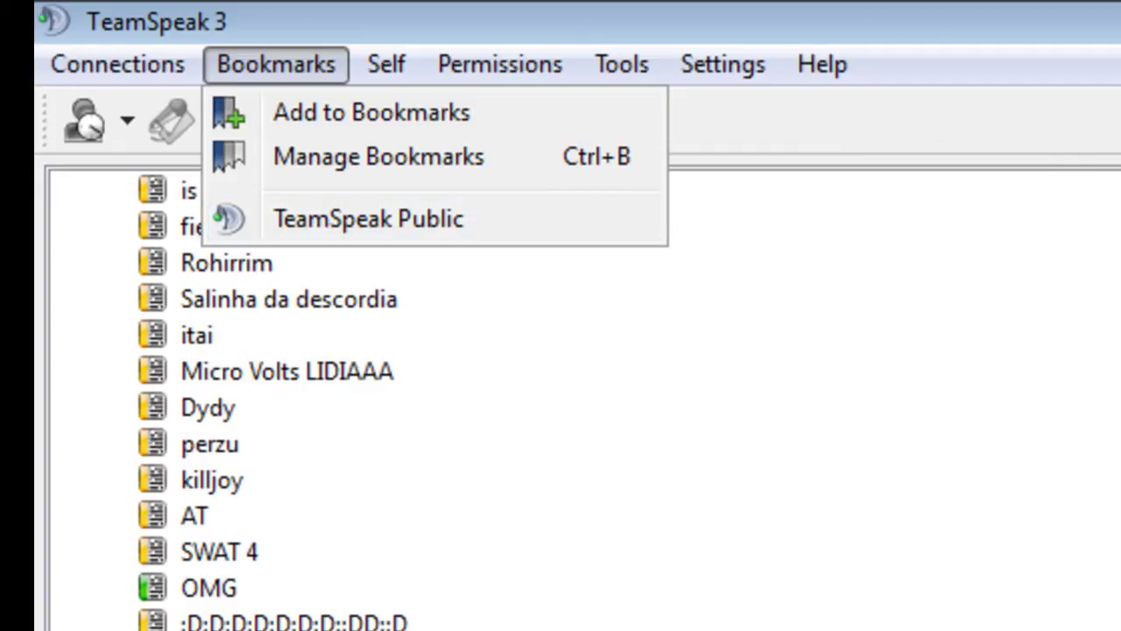
{"action": "left_click", "coordinate": [859, 138]}
{"action": "left_click", "coordinate": [276, 64]}
{"action": "left_click", "coordinate": [527, 31]}
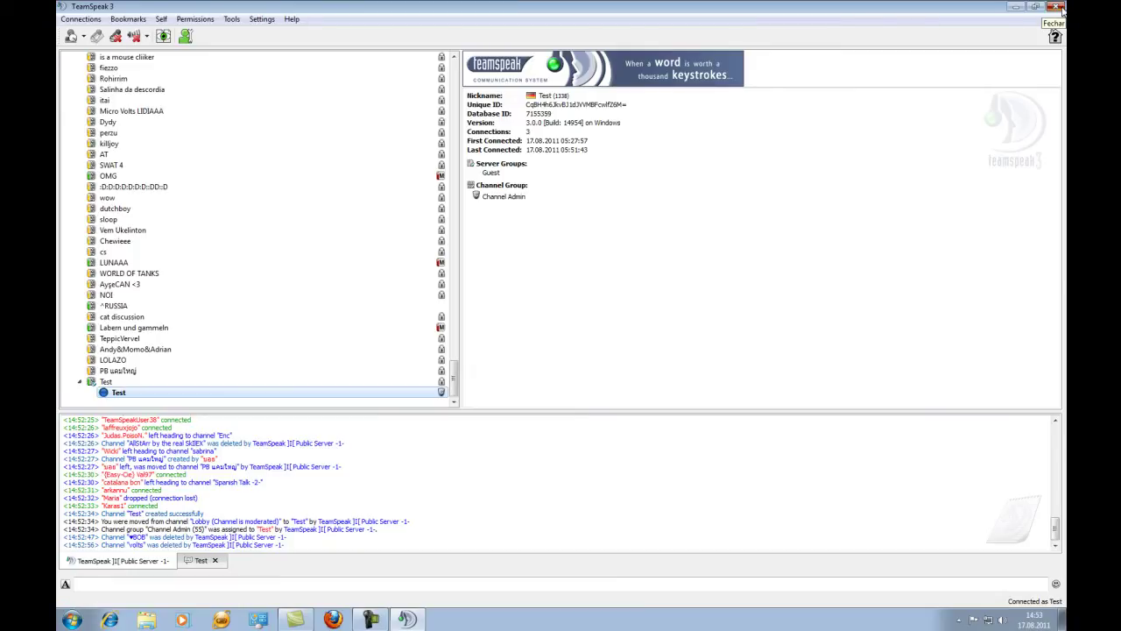
{"action": "left_click", "coordinate": [1057, 7]}
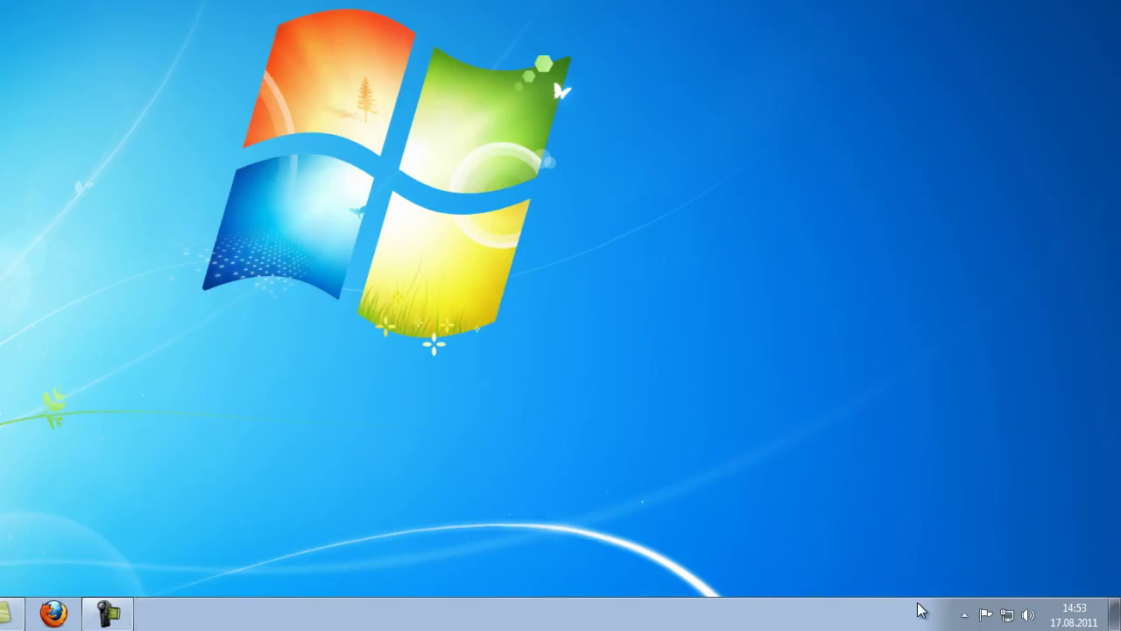